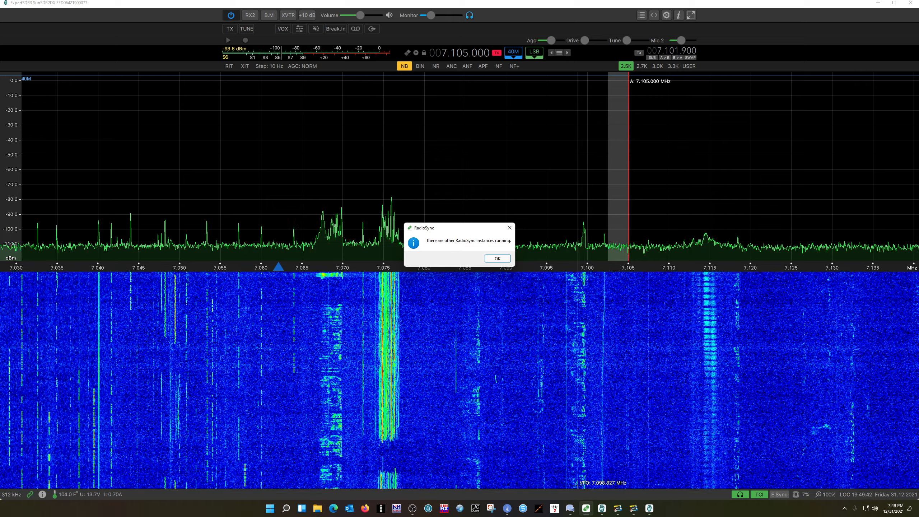
Dismiss the notice about other running instances and show the RadioSync window from its system tray entry.
{"action": "left_click", "coordinate": [499, 258]}
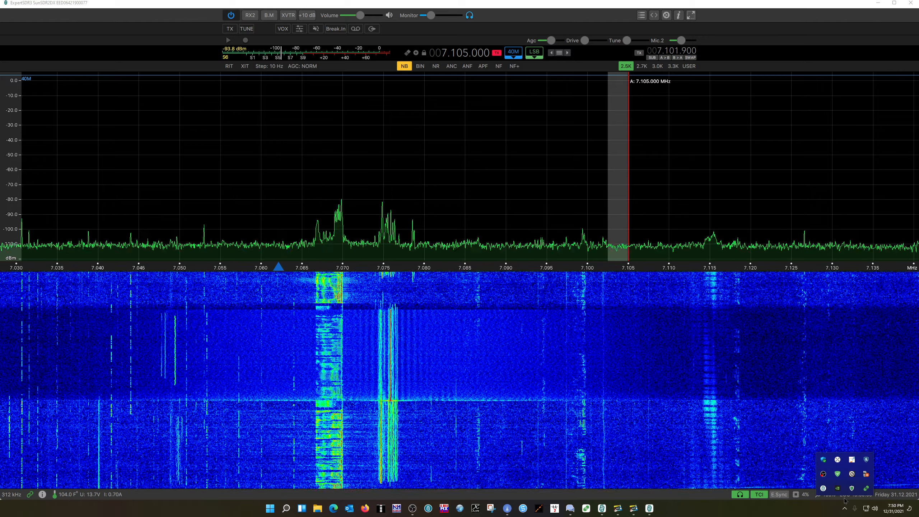
{"action": "left_click", "coordinate": [867, 488]}
{"action": "right_click", "coordinate": [867, 488]}
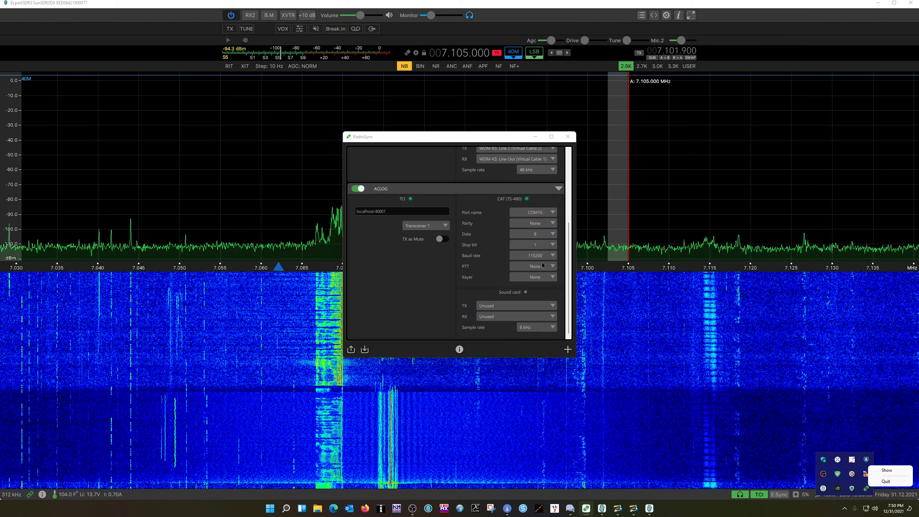
Disable the ACLOG connection in RadioSync and add a new connection entry below it.
{"action": "left_click_drag", "start_coordinate": [569, 288], "coordinate": [587, 186]}
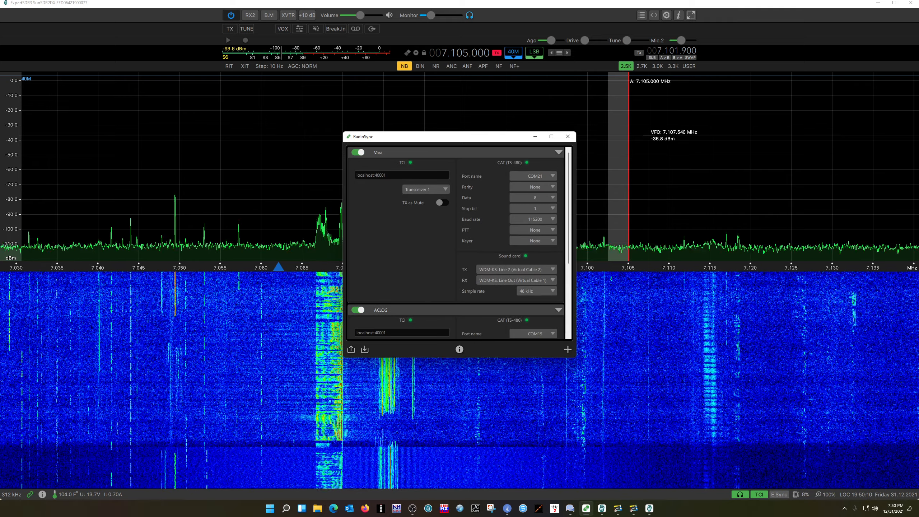
{"action": "left_click", "coordinate": [357, 310]}
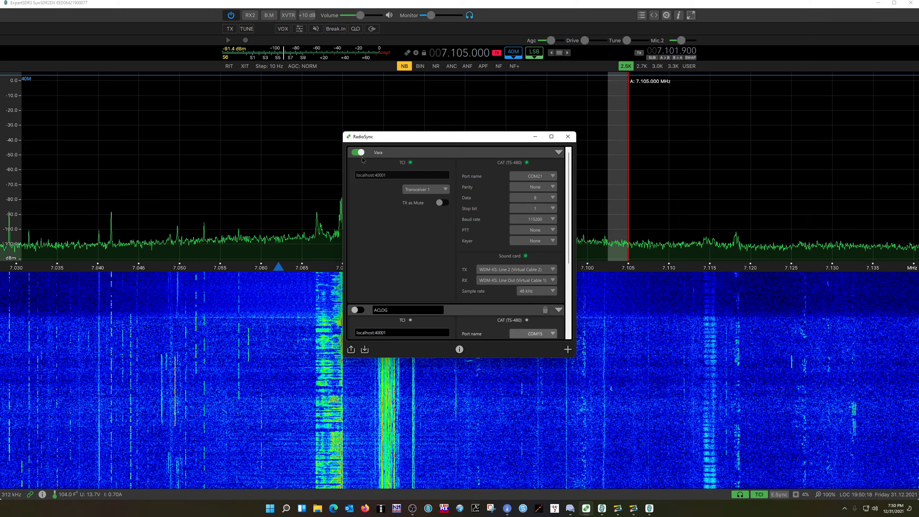
{"action": "scroll", "coordinate": [464, 295], "scroll_direction": "down", "scroll_amount": 3}
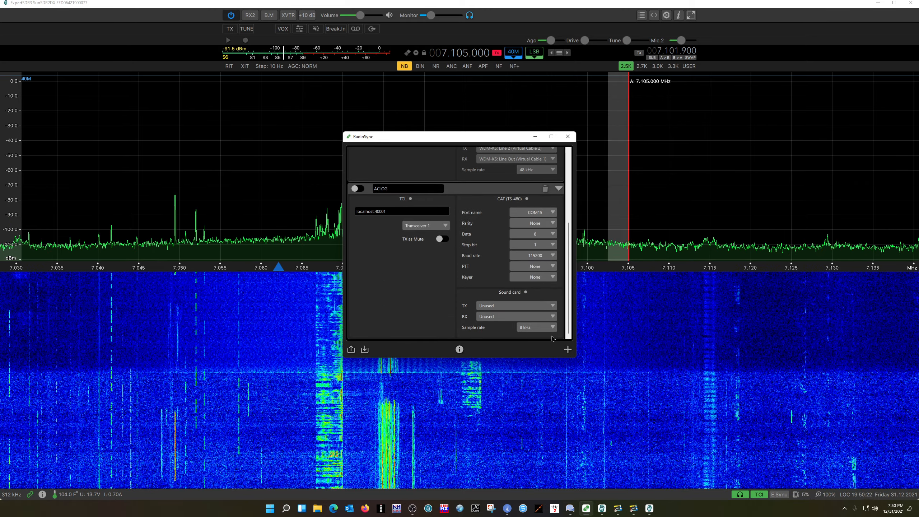
{"action": "left_click", "coordinate": [569, 352]}
{"action": "scroll", "coordinate": [453, 268], "scroll_direction": "down", "scroll_amount": 3}
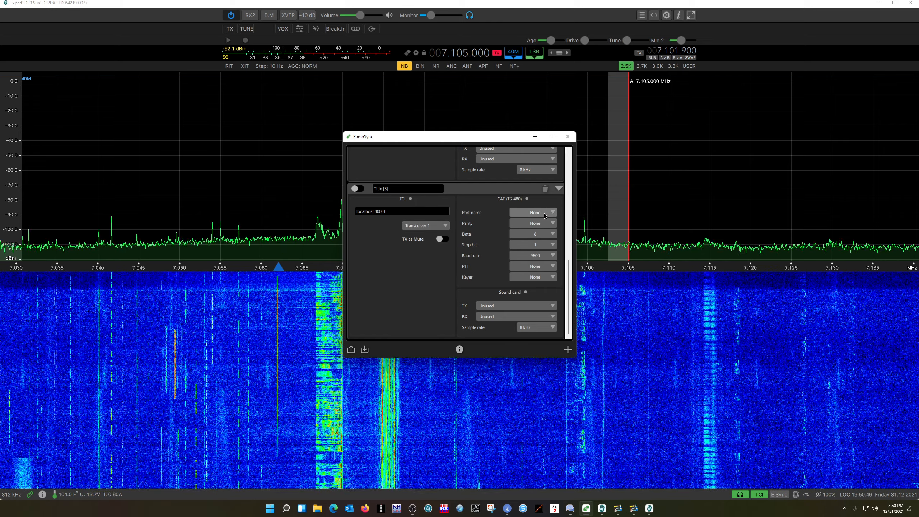
Check the COM ports offered as port name for the new connection without choosing one.
{"action": "left_click", "coordinate": [551, 214]}
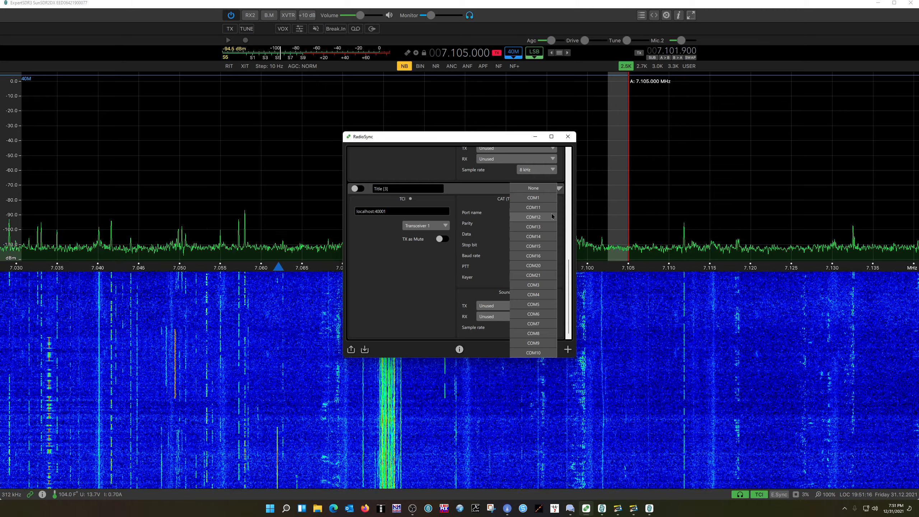
{"action": "left_click", "coordinate": [567, 214]}
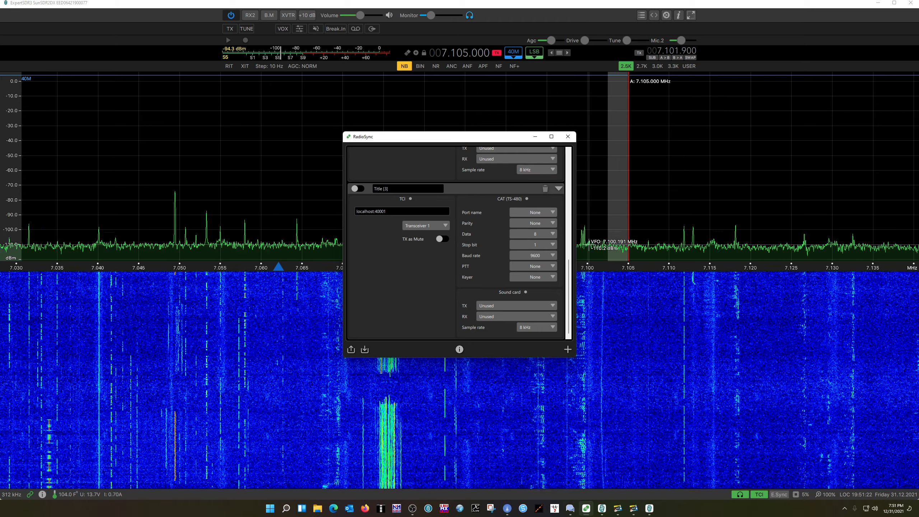
{"action": "left_click_drag", "start_coordinate": [569, 294], "coordinate": [590, 141]}
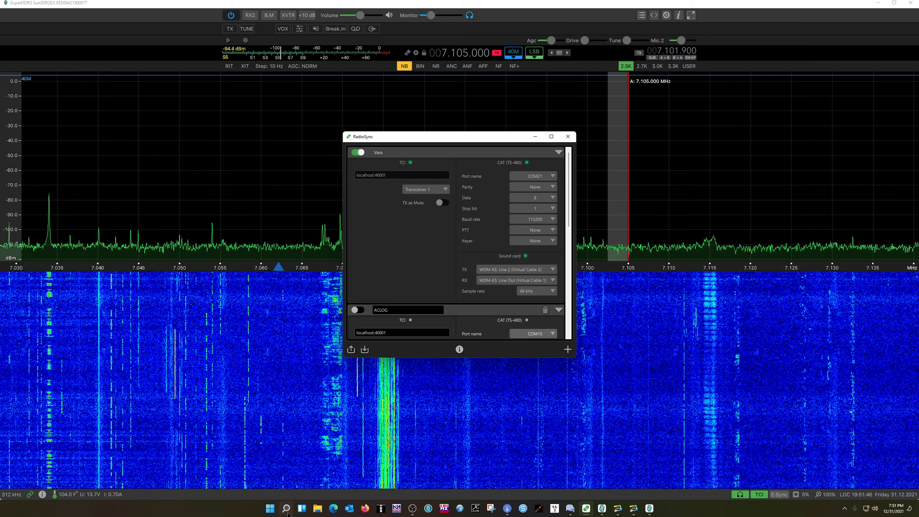
Open VSP Manager, review the virtual port pairs and the port numbers offered for End 1, and close it without creating a pair.
{"action": "left_click", "coordinate": [269, 510]}
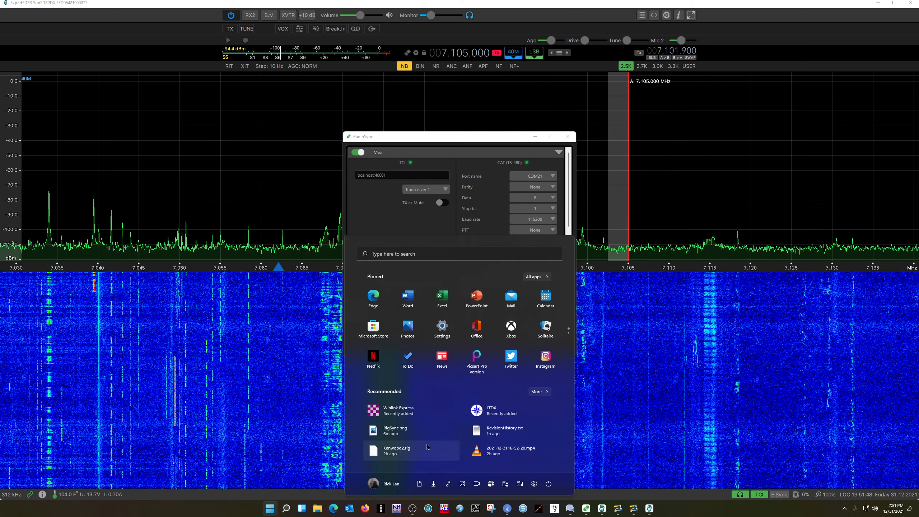
{"action": "left_click", "coordinate": [386, 254]}
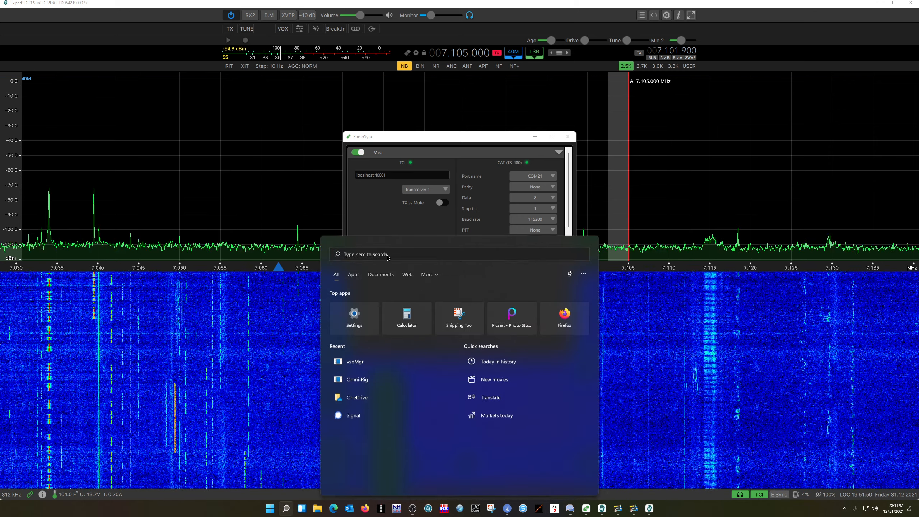
{"action": "left_click", "coordinate": [354, 384]}
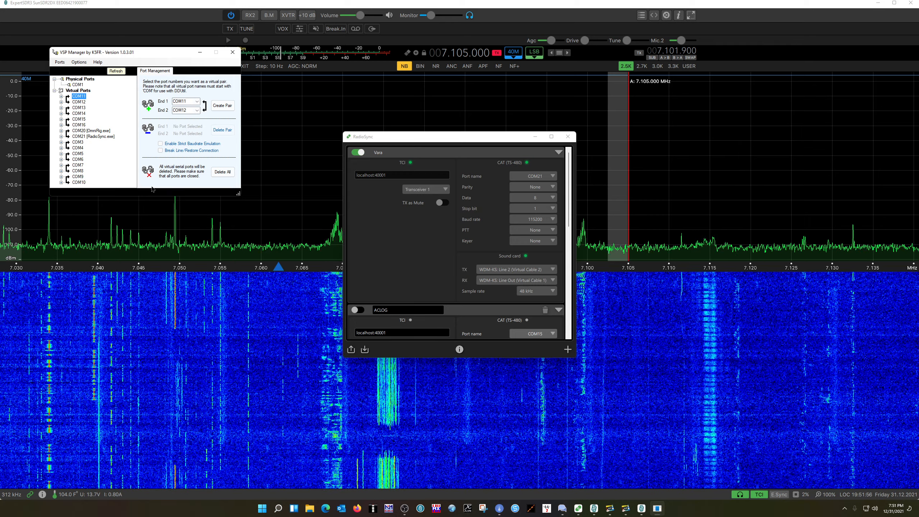
{"action": "left_click", "coordinate": [196, 101]}
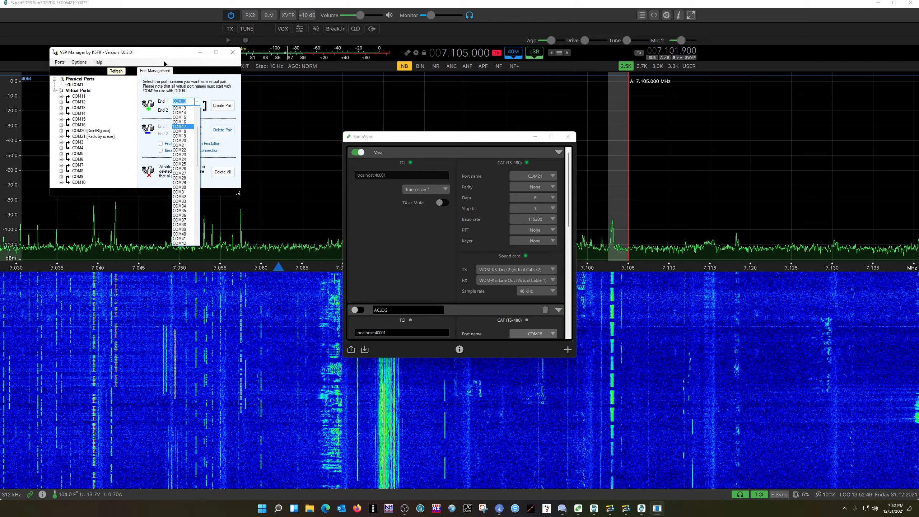
{"action": "key", "text": "Down"}
{"action": "key", "text": "Down"}
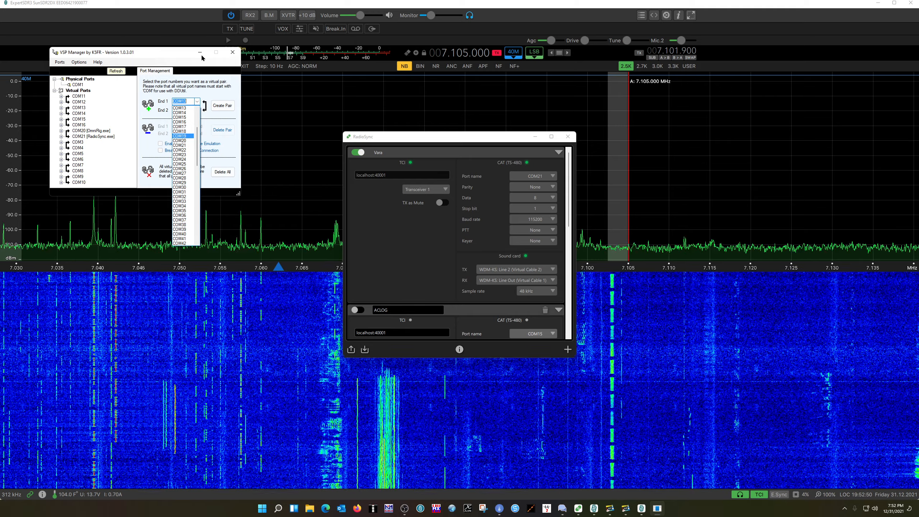
{"action": "key", "text": "Escape"}
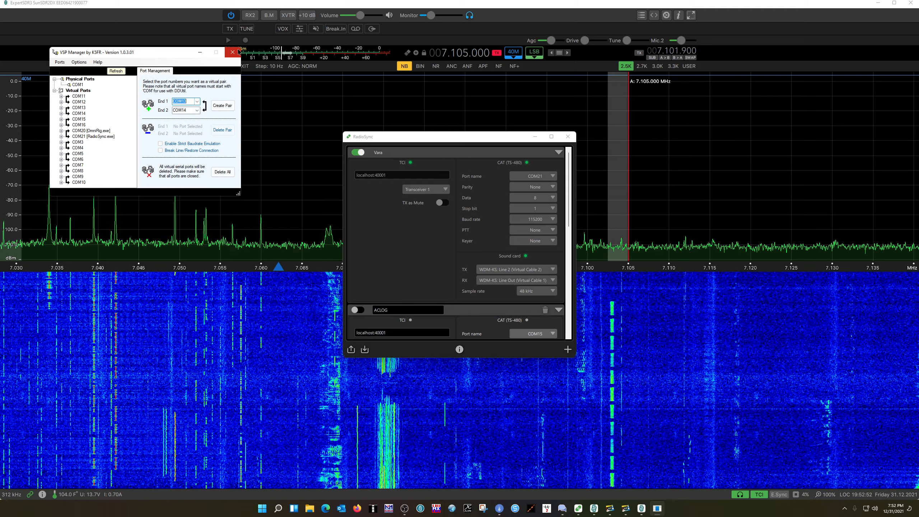
{"action": "left_click", "coordinate": [232, 53]}
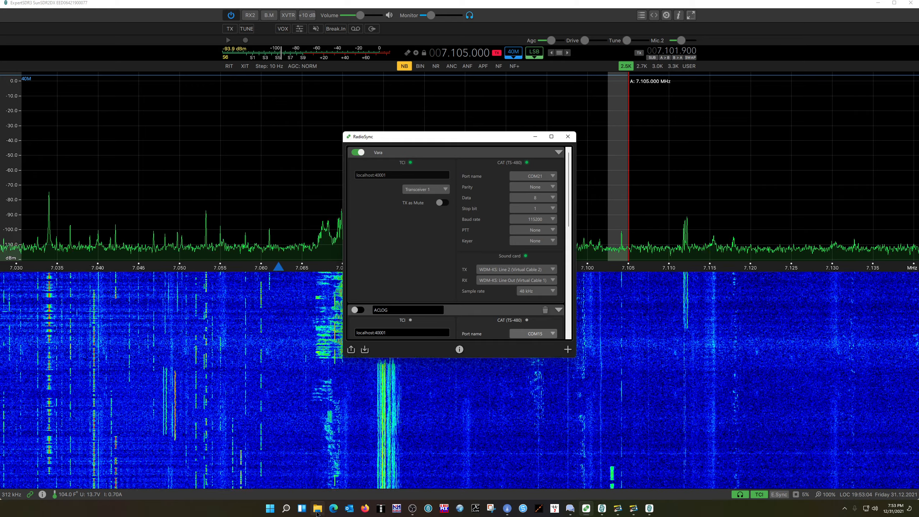
Open the Omni-Rig settings, review the RIG 1 port and serial parameters, and close them without changes.
{"action": "left_click", "coordinate": [271, 508]}
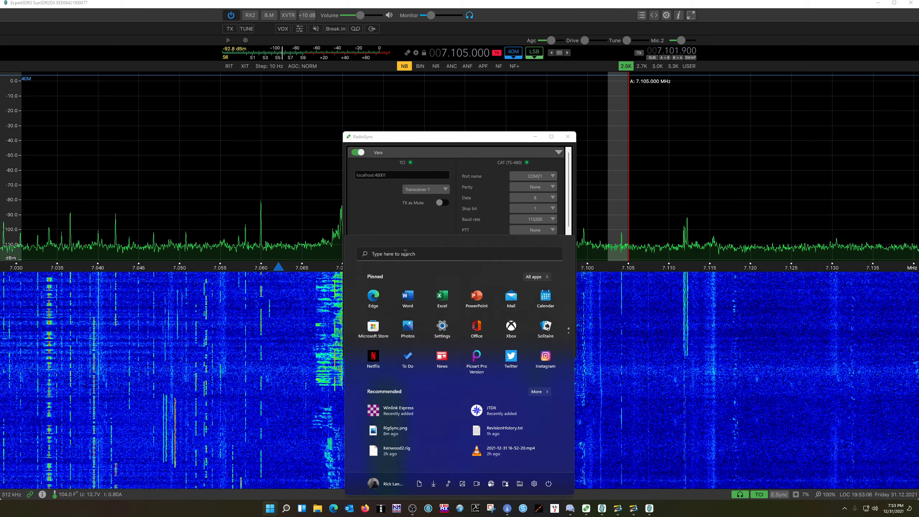
{"action": "left_click", "coordinate": [406, 254]}
{"action": "left_click", "coordinate": [356, 379]}
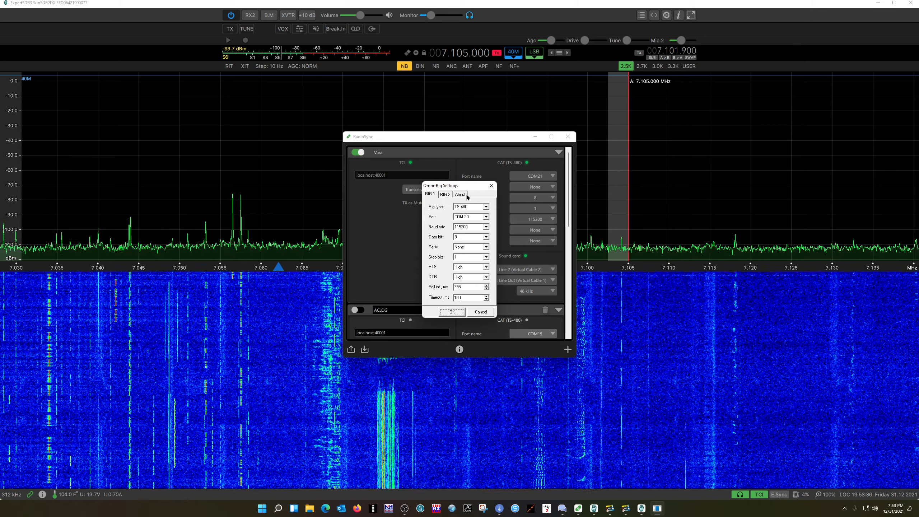
{"action": "left_click_drag", "start_coordinate": [467, 189], "coordinate": [417, 175]}
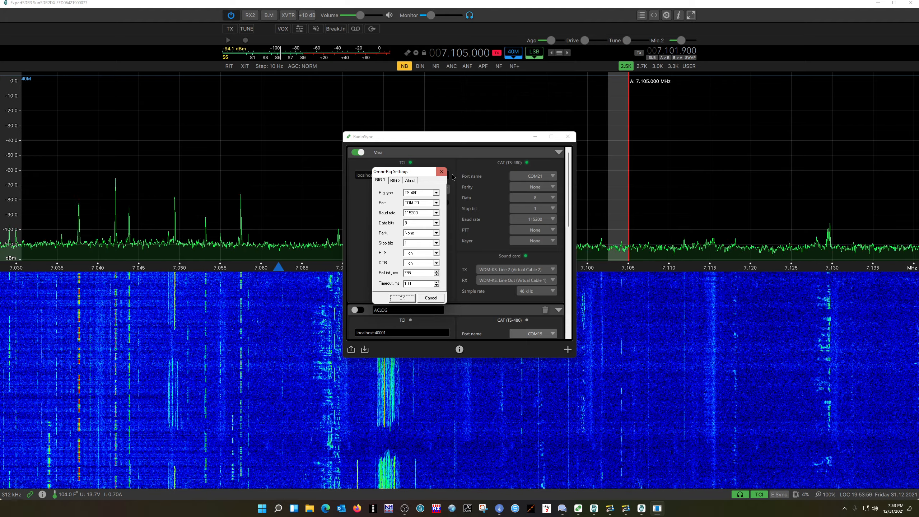
{"action": "left_click", "coordinate": [428, 300]}
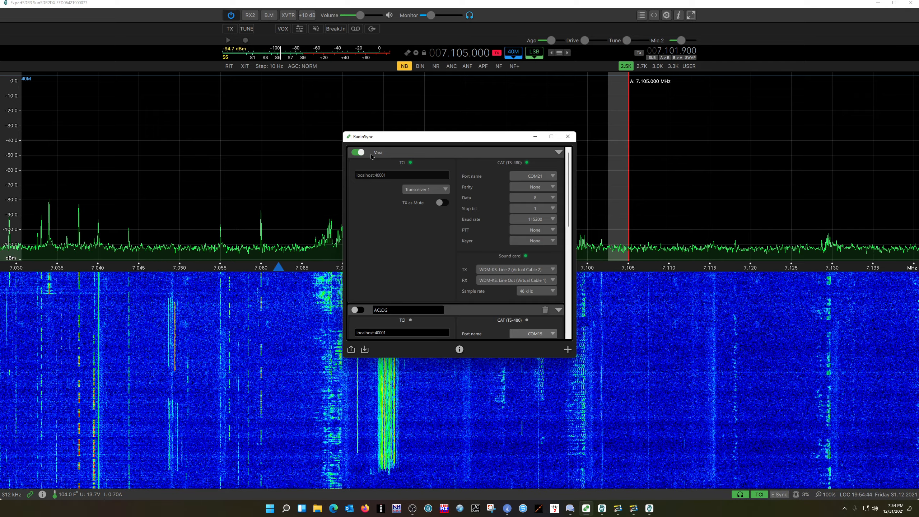
Rename the third RadioSync connection as "test".
{"action": "scroll", "coordinate": [425, 170], "scroll_direction": "down", "scroll_amount": 3}
{"action": "scroll", "coordinate": [425, 170], "scroll_direction": "down", "scroll_amount": 2}
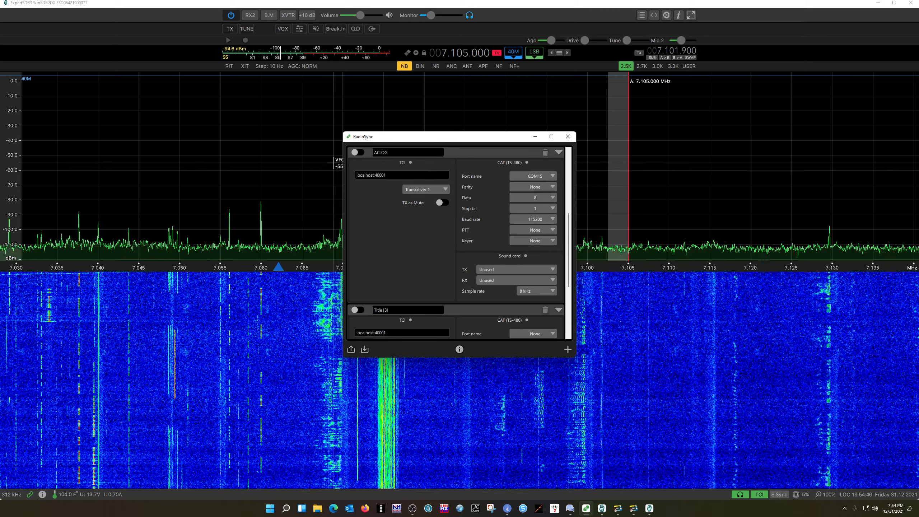
{"action": "scroll", "coordinate": [426, 185], "scroll_direction": "up", "scroll_amount": 3}
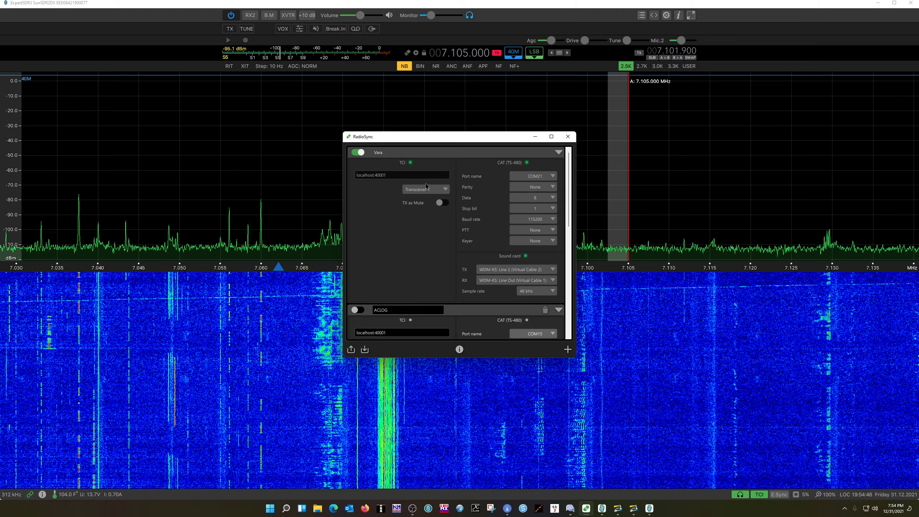
{"action": "scroll", "coordinate": [428, 207], "scroll_direction": "down", "scroll_amount": 2}
{"action": "scroll", "coordinate": [441, 264], "scroll_direction": "down", "scroll_amount": 1}
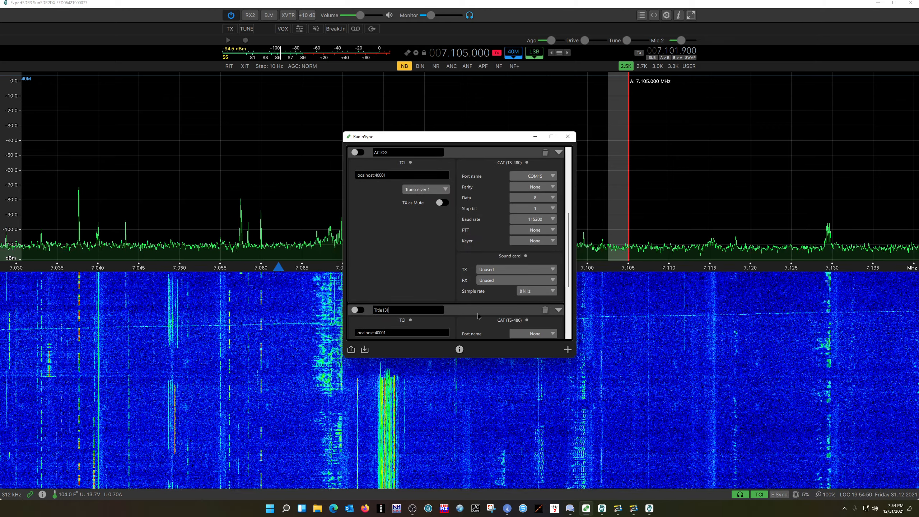
{"action": "scroll", "coordinate": [398, 224], "scroll_direction": "down", "scroll_amount": 3}
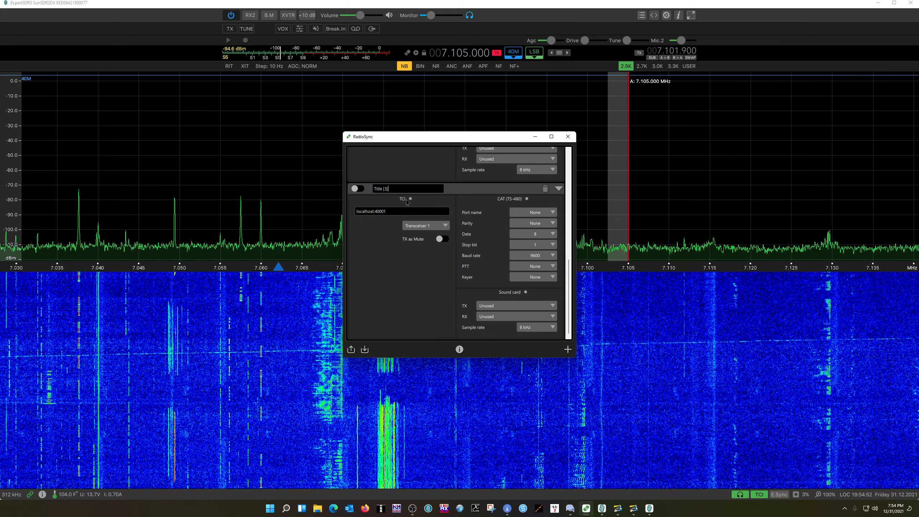
{"action": "left_click_drag", "start_coordinate": [396, 191], "coordinate": [368, 181]}
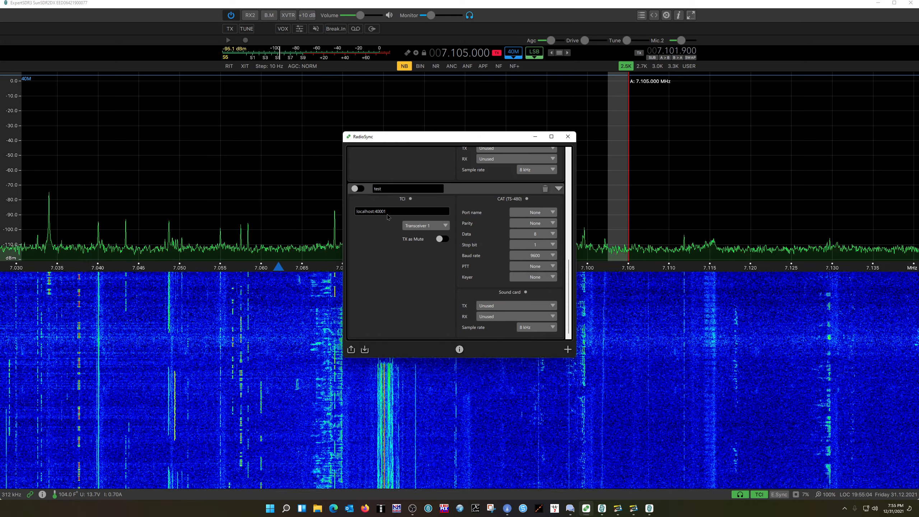
Set the test connection's CAT port name to COM9, parity to None and baud rate to 115200.
{"action": "left_click", "coordinate": [519, 215]}
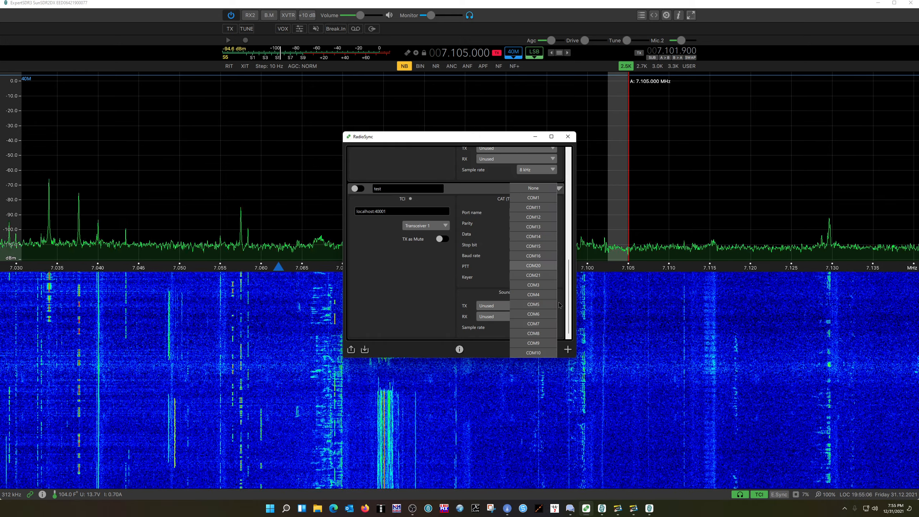
{"action": "left_click", "coordinate": [548, 345]}
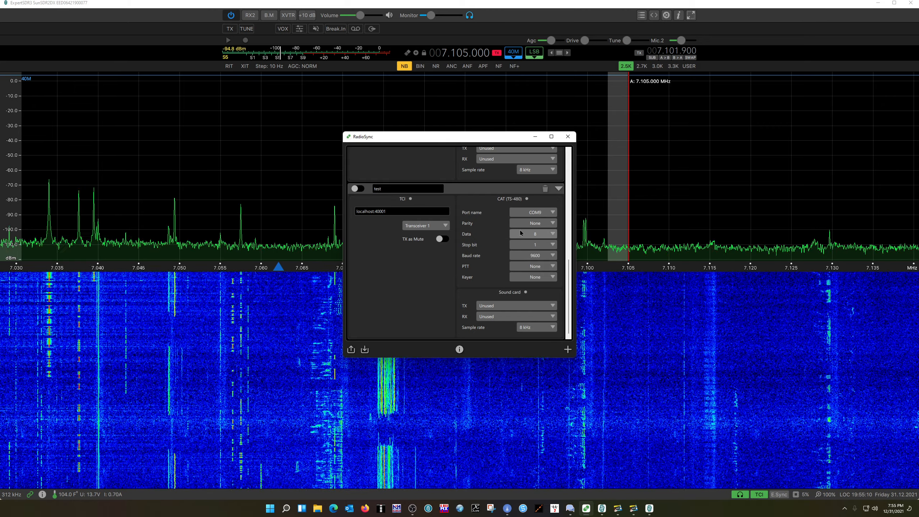
{"action": "left_click", "coordinate": [532, 223]}
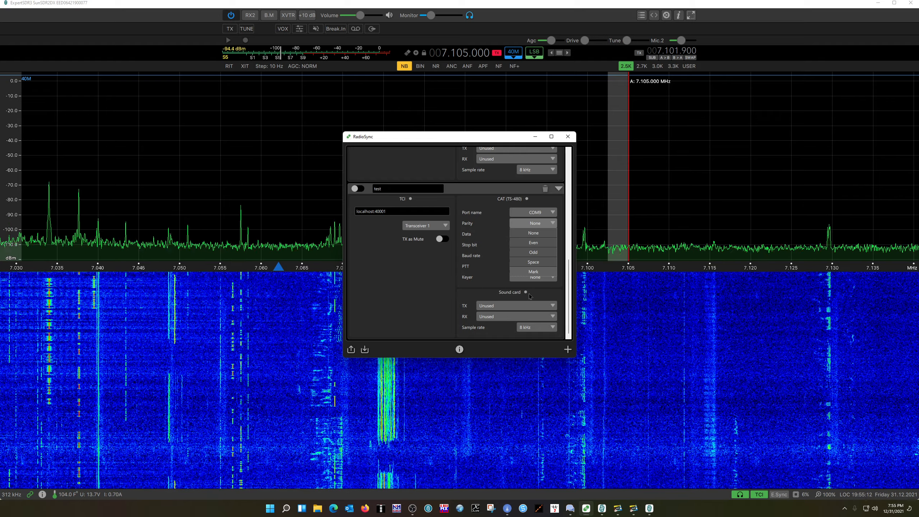
{"action": "left_click", "coordinate": [526, 229]}
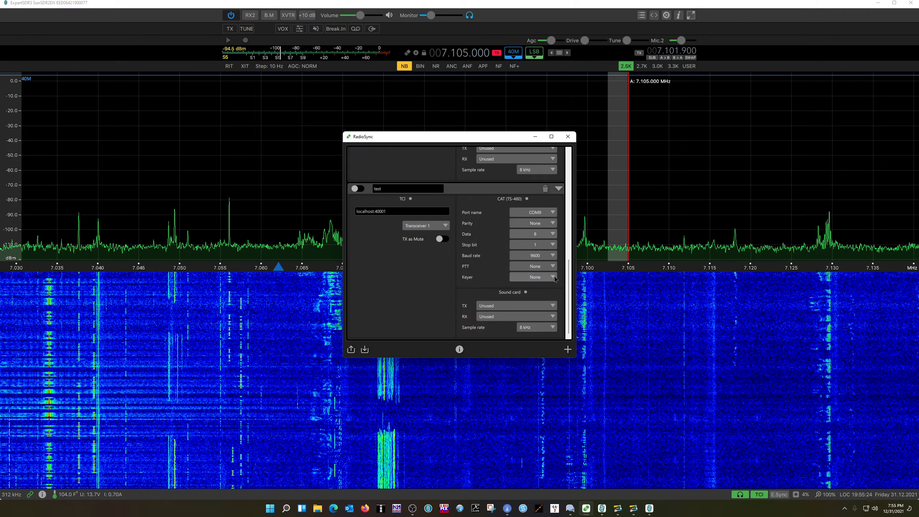
{"action": "left_click", "coordinate": [539, 255]}
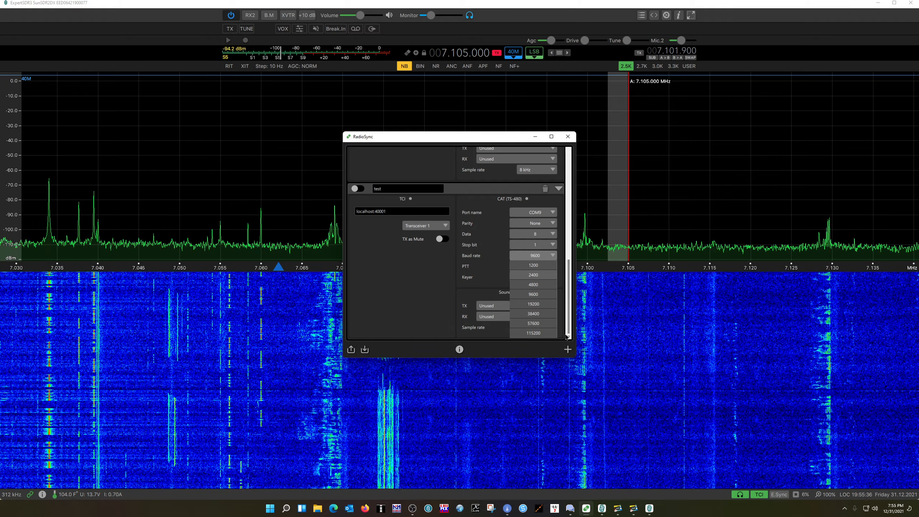
{"action": "left_click", "coordinate": [550, 336]}
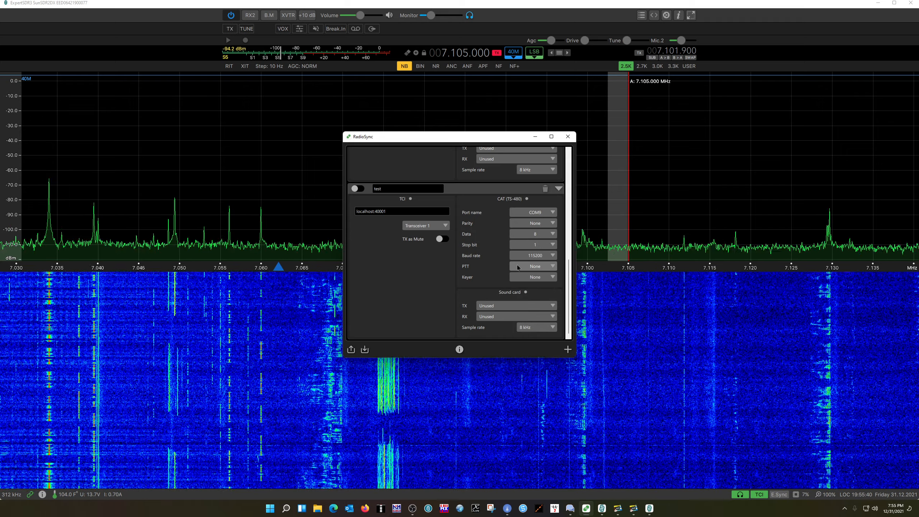
Choose None for both PTT and Keyer in the test connection's CAT settings.
{"action": "left_click", "coordinate": [518, 266]}
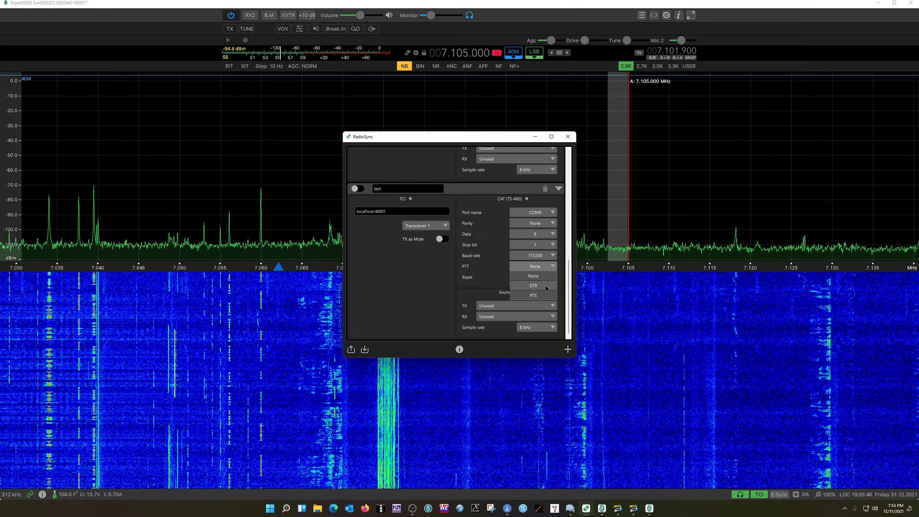
{"action": "left_click", "coordinate": [524, 276]}
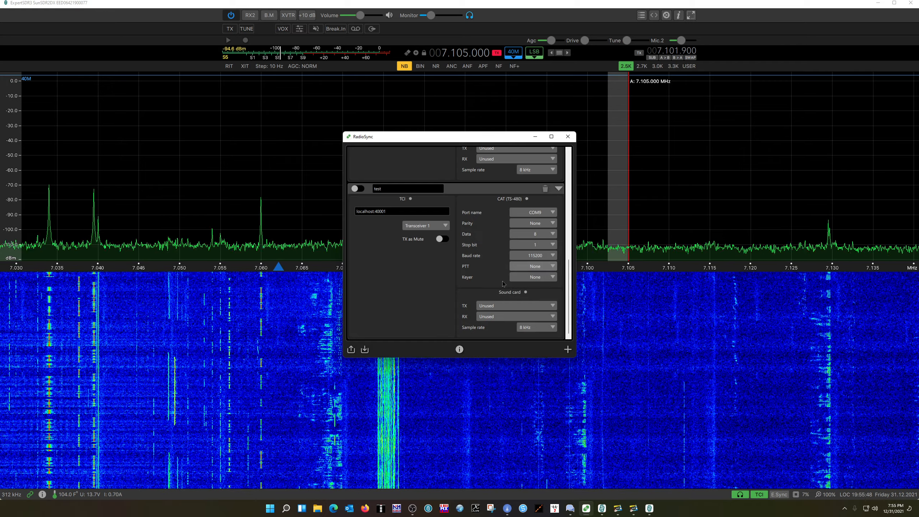
{"action": "left_click", "coordinate": [527, 282]}
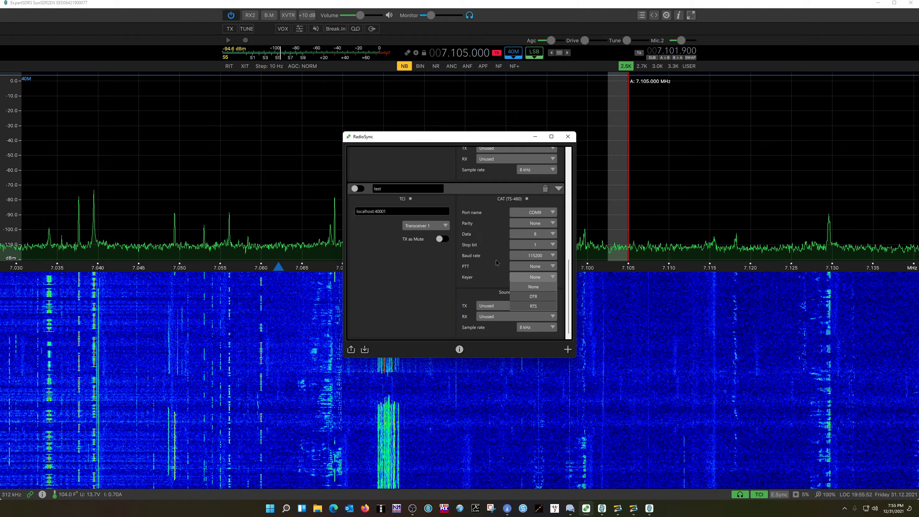
{"action": "left_click", "coordinate": [535, 287]}
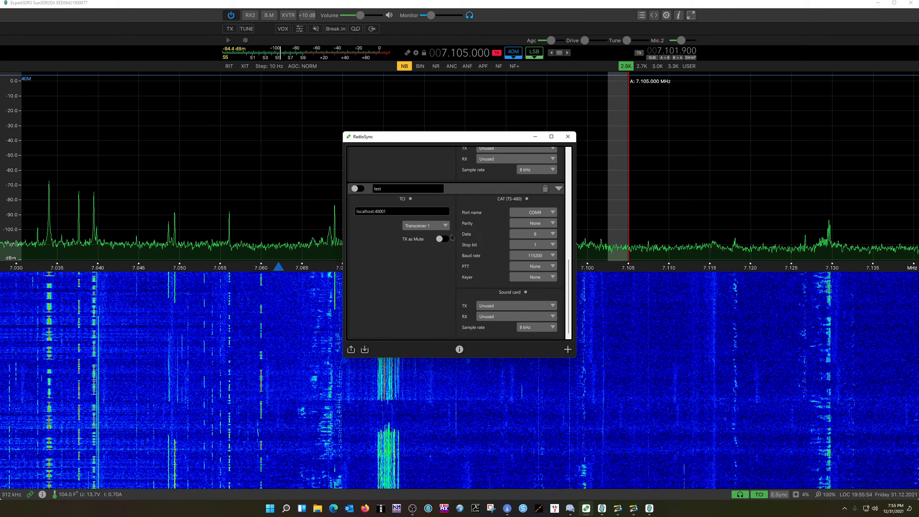
Review the sound card TX devices and sample rates available for the test connection.
{"action": "left_click", "coordinate": [551, 305]}
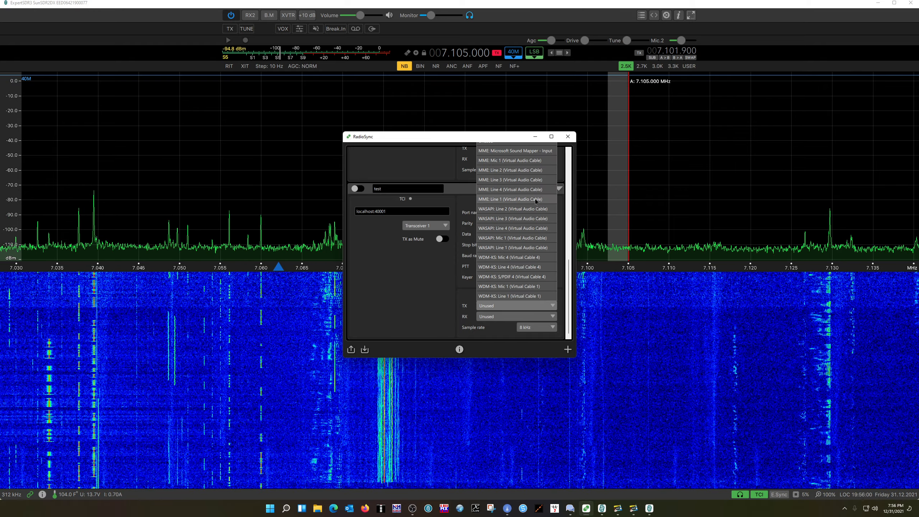
{"action": "scroll", "coordinate": [479, 102], "scroll_direction": "up", "scroll_amount": 1}
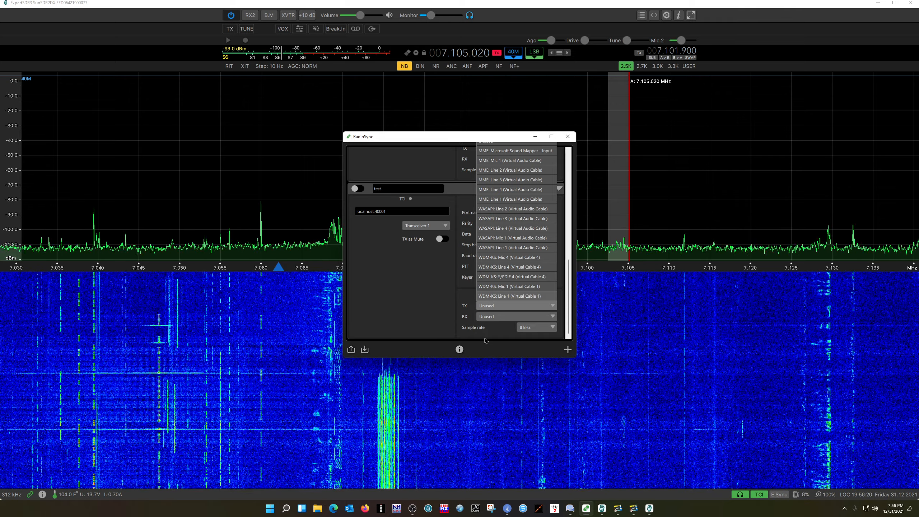
{"action": "left_click", "coordinate": [526, 328]}
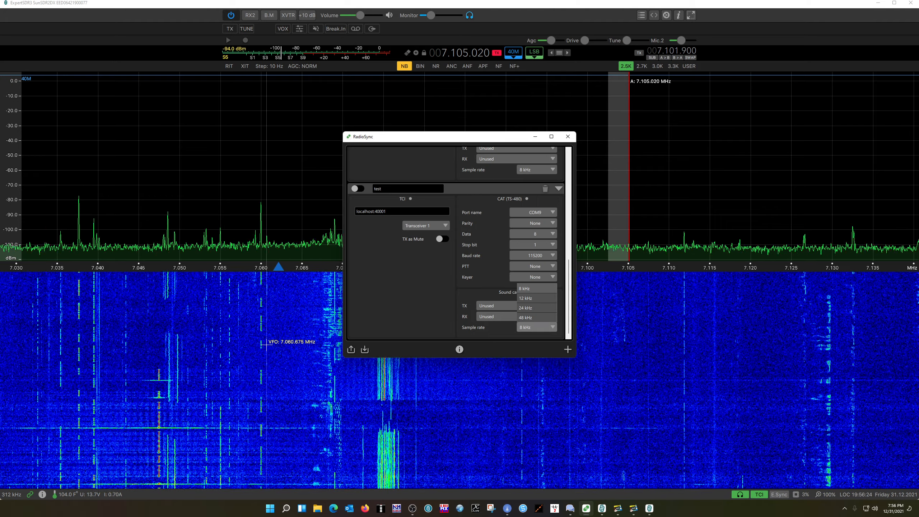
Add a fourth RadioSync connection and delete it again.
{"action": "left_click", "coordinate": [568, 351]}
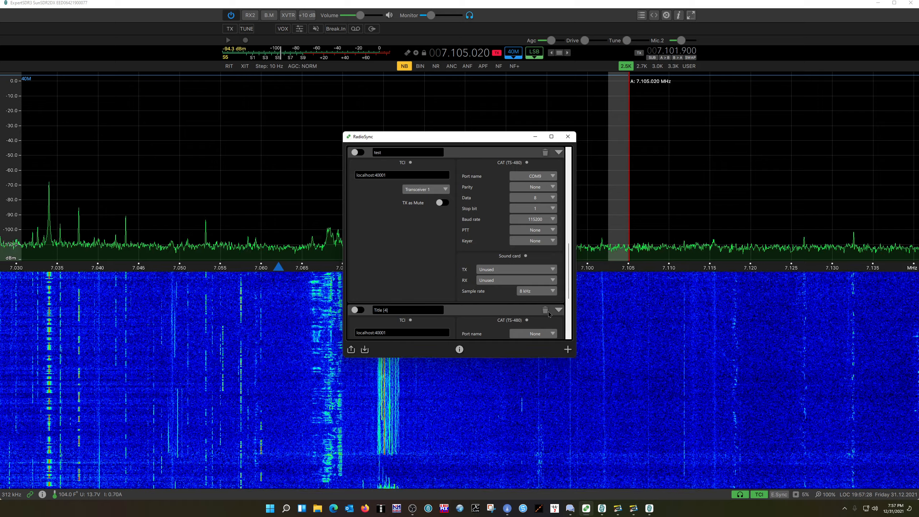
{"action": "scroll", "coordinate": [553, 336], "scroll_direction": "down", "scroll_amount": 3}
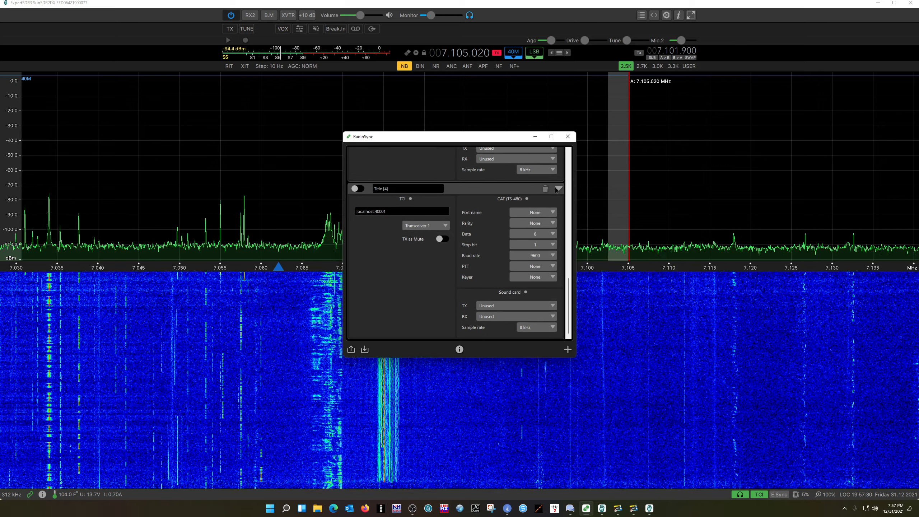
{"action": "left_click", "coordinate": [545, 190]}
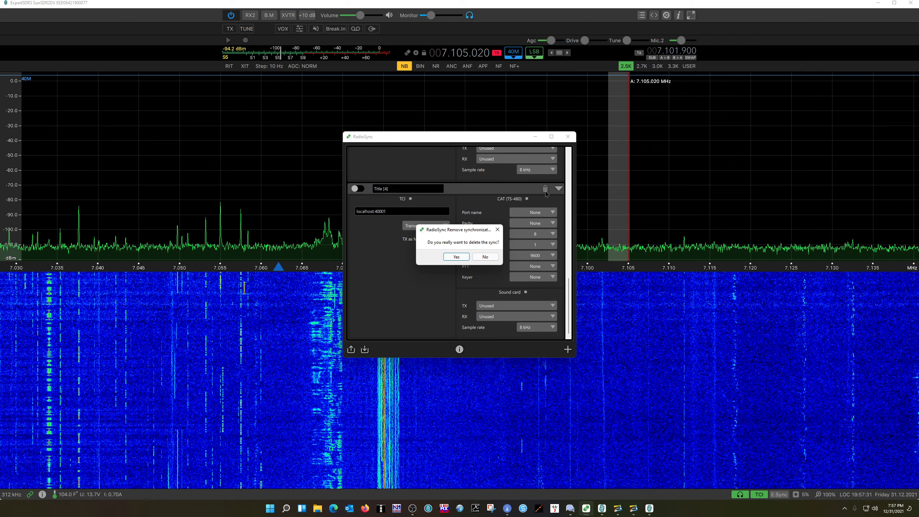
{"action": "left_click", "coordinate": [456, 257]}
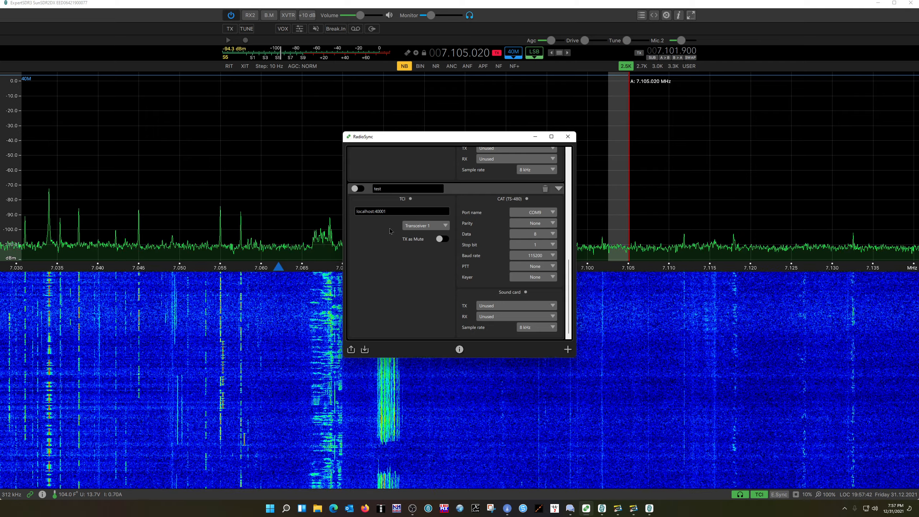
Try the test connection by switching it on and off, and delete it from RadioSync.
{"action": "left_click", "coordinate": [358, 189]}
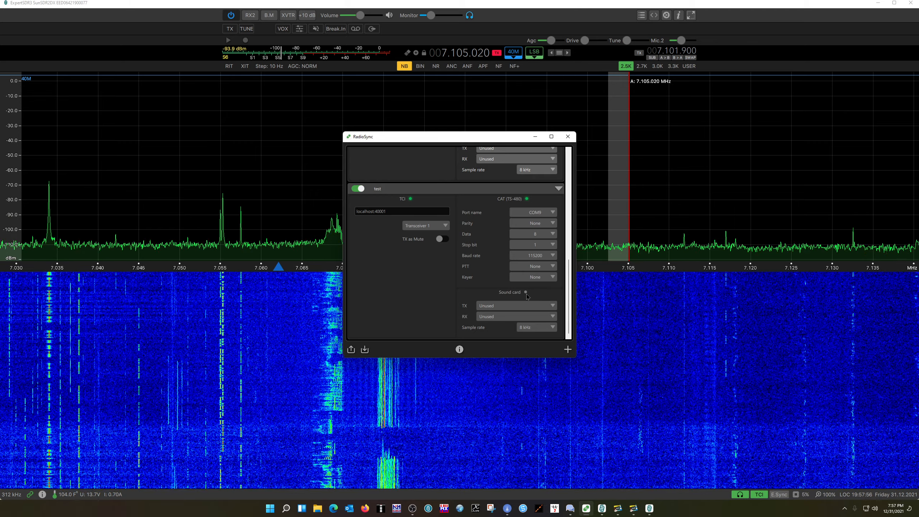
{"action": "left_click", "coordinate": [358, 192]}
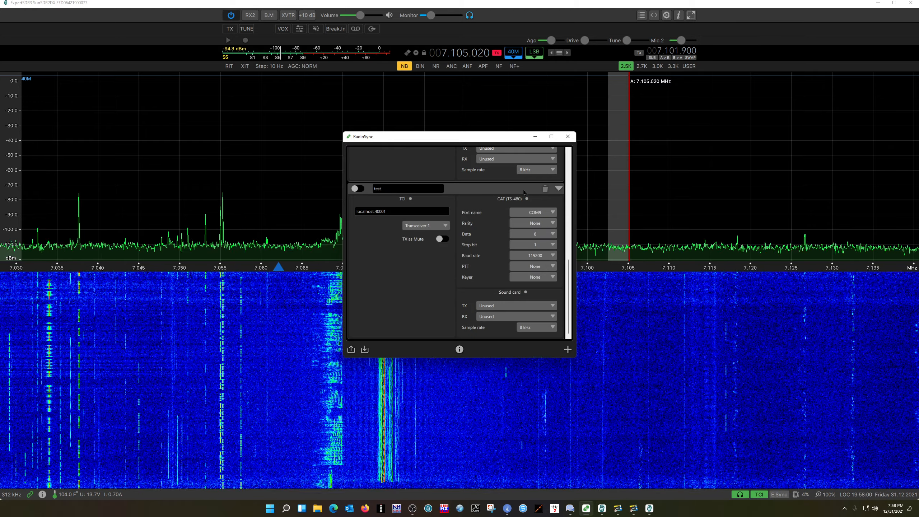
{"action": "left_click", "coordinate": [545, 189]}
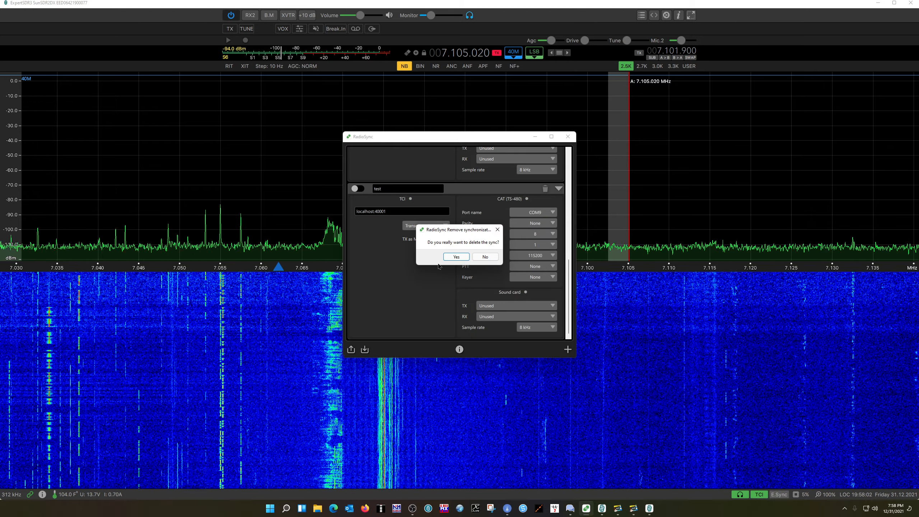
{"action": "left_click", "coordinate": [456, 257]}
Review the CAT and sound card settings of the remaining Vara and ACLOG connections.
{"action": "scroll", "coordinate": [528, 224], "scroll_direction": "up", "scroll_amount": 3}
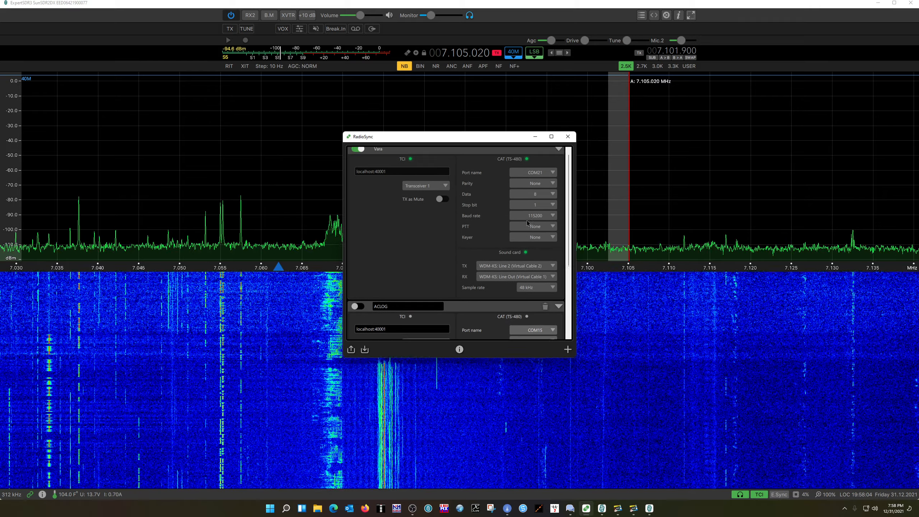
{"action": "scroll", "coordinate": [528, 224], "scroll_direction": "down", "scroll_amount": 3}
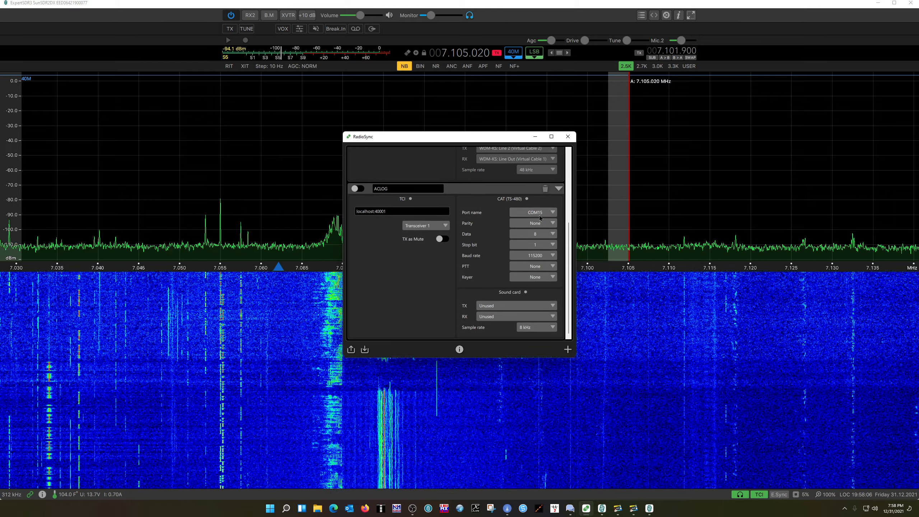
{"action": "scroll", "coordinate": [519, 196], "scroll_direction": "up", "scroll_amount": 3}
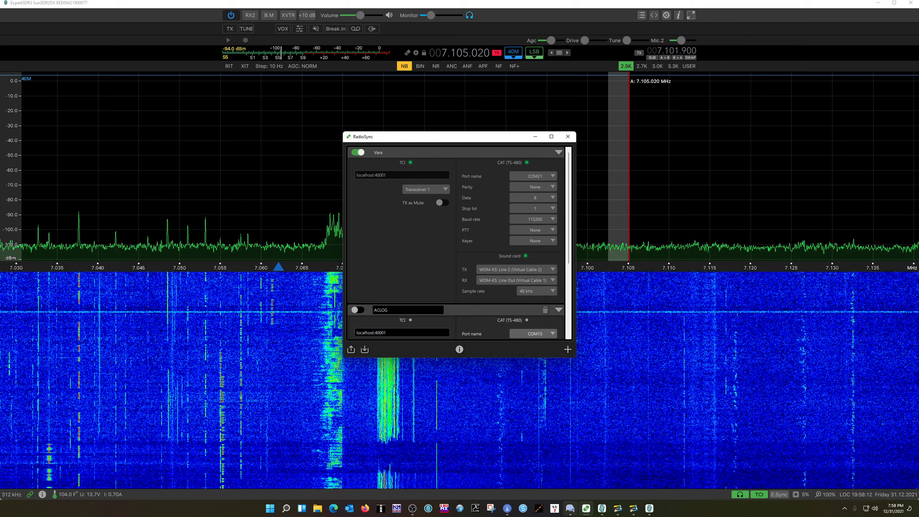
Switch to VarAC, hide the RadioSync window and move the VarAC window clear of the screen edge.
{"action": "mouse_move", "coordinate": [590, 510]}
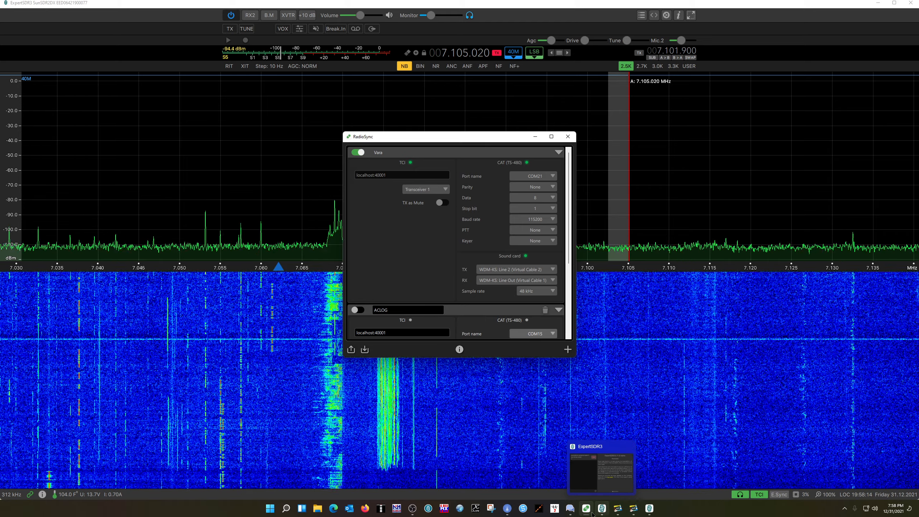
{"action": "left_click", "coordinate": [570, 509]}
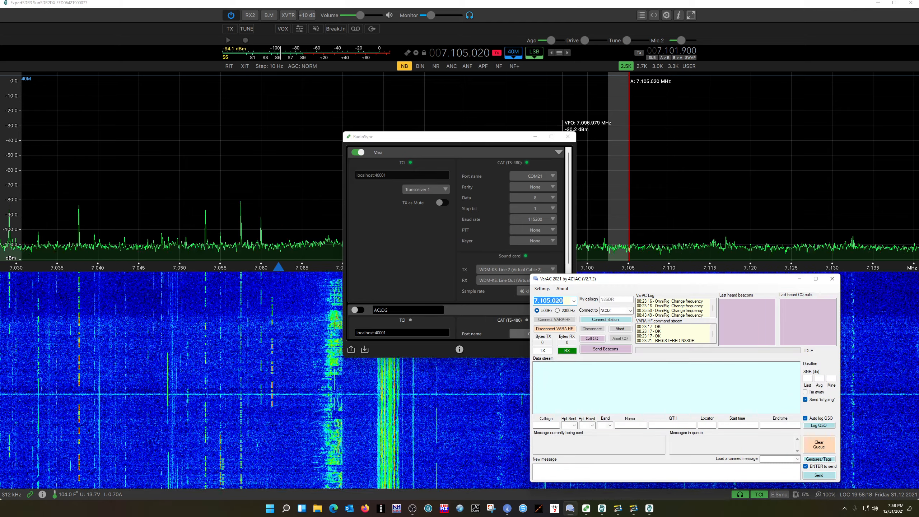
{"action": "left_click", "coordinate": [533, 137]}
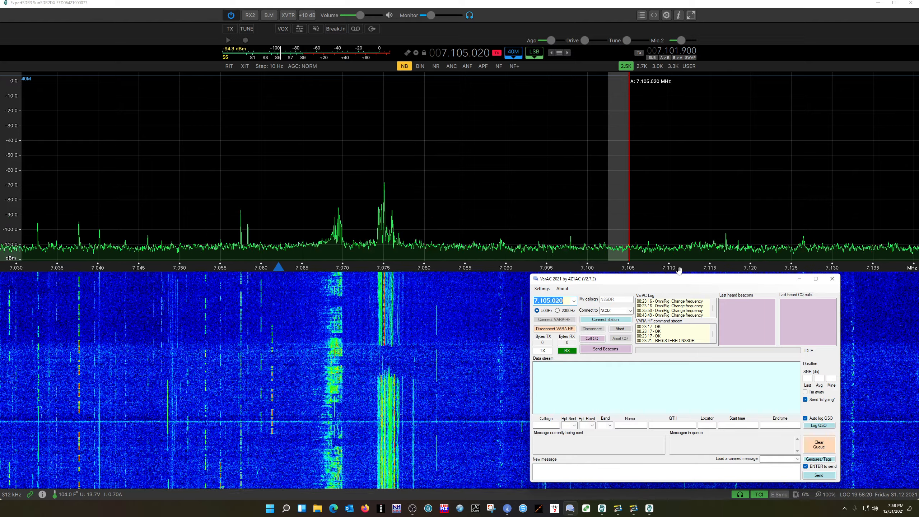
{"action": "left_click_drag", "start_coordinate": [659, 275], "coordinate": [620, 240]}
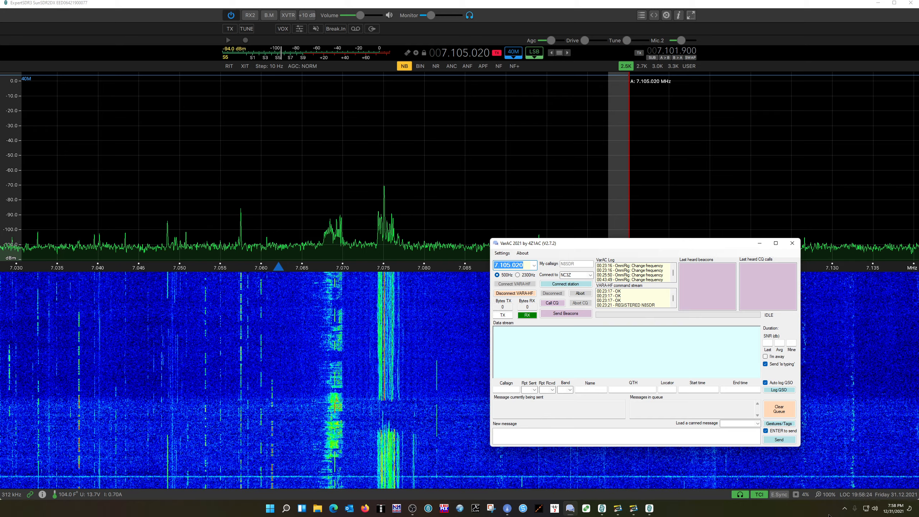
Show RadioSync from the system tray, view its tray options and close its window again.
{"action": "left_click", "coordinate": [845, 510]}
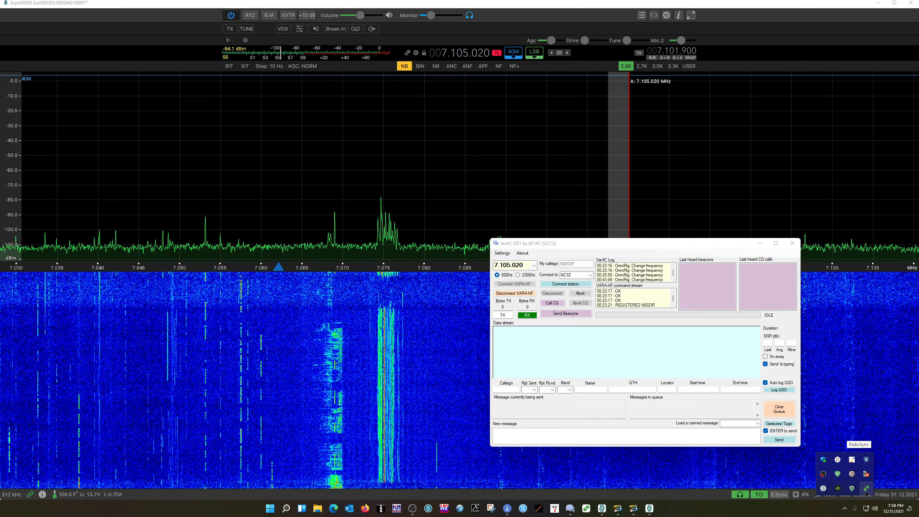
{"action": "left_click", "coordinate": [867, 493]}
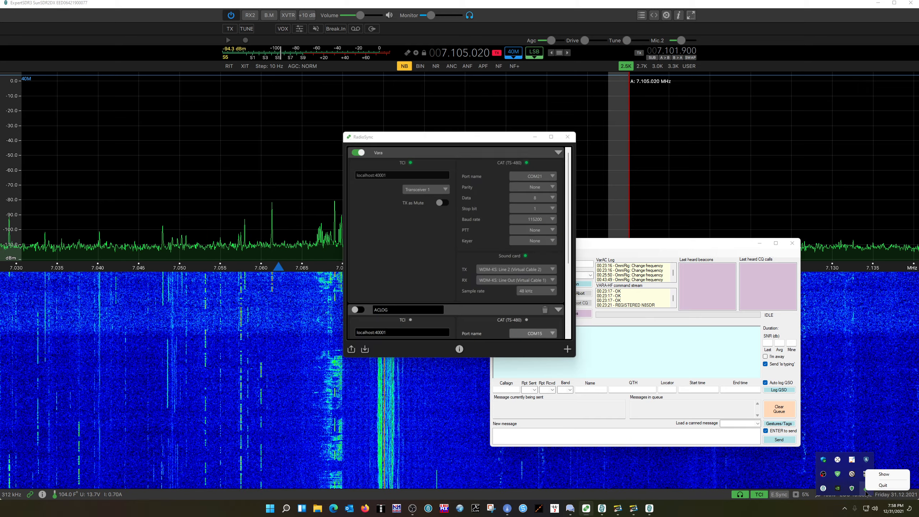
{"action": "right_click", "coordinate": [867, 493]}
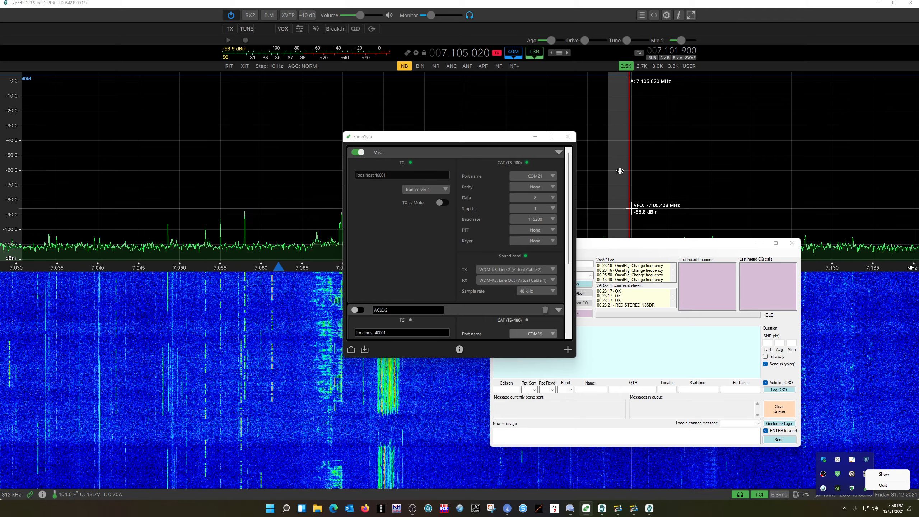
{"action": "left_click", "coordinate": [568, 136]}
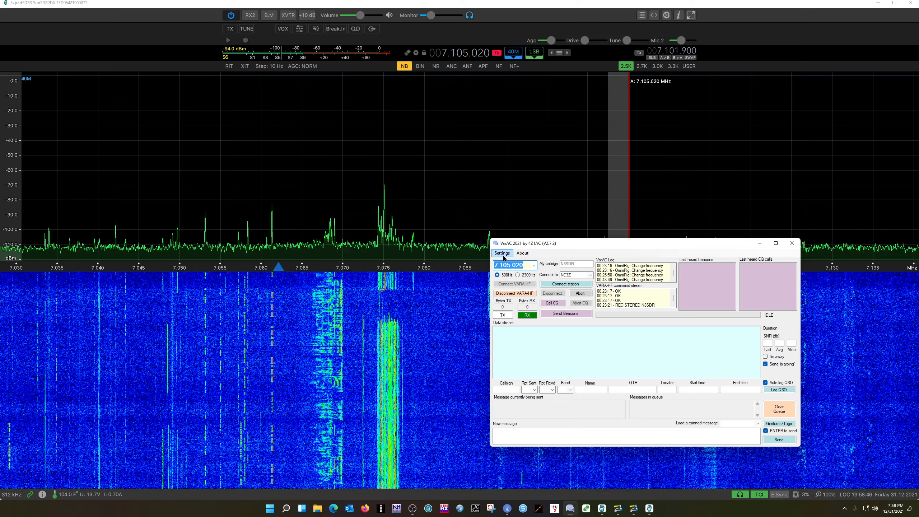
Review VarAC's PTT and VARA configurations alongside the Omni-Rig RIG 1 settings, and exit both without changing any values.
{"action": "left_click", "coordinate": [503, 255]}
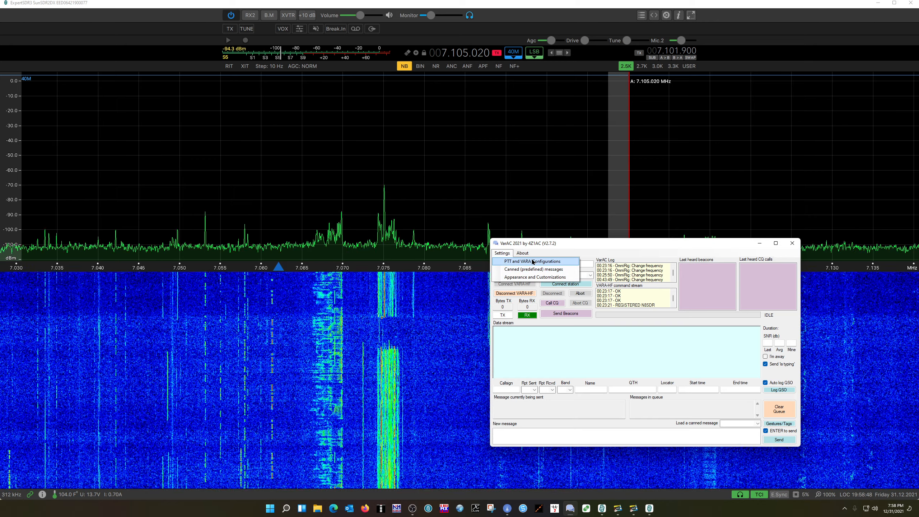
{"action": "left_click", "coordinate": [533, 262]}
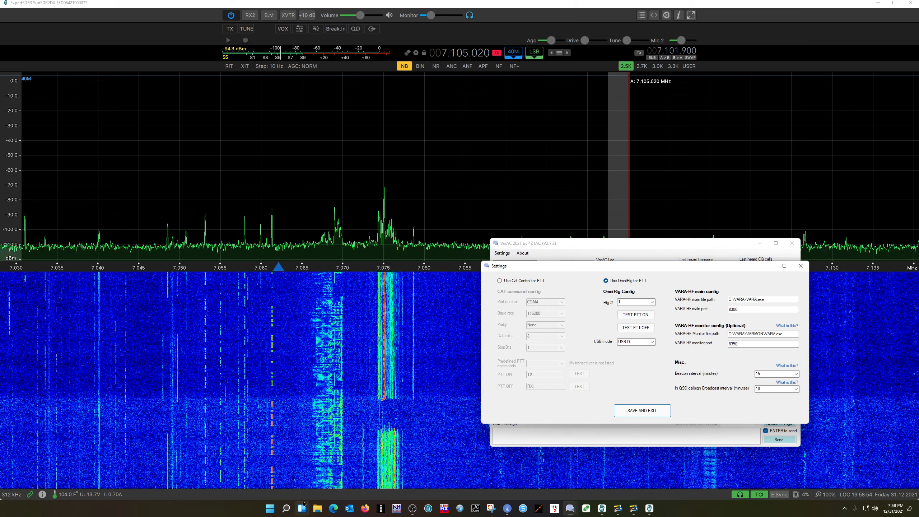
{"action": "left_click", "coordinate": [272, 509]}
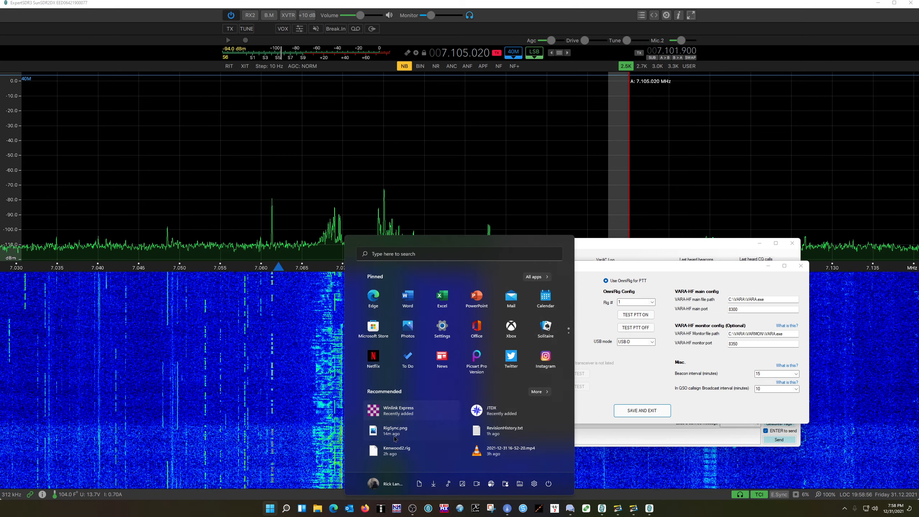
{"action": "left_click", "coordinate": [410, 258]}
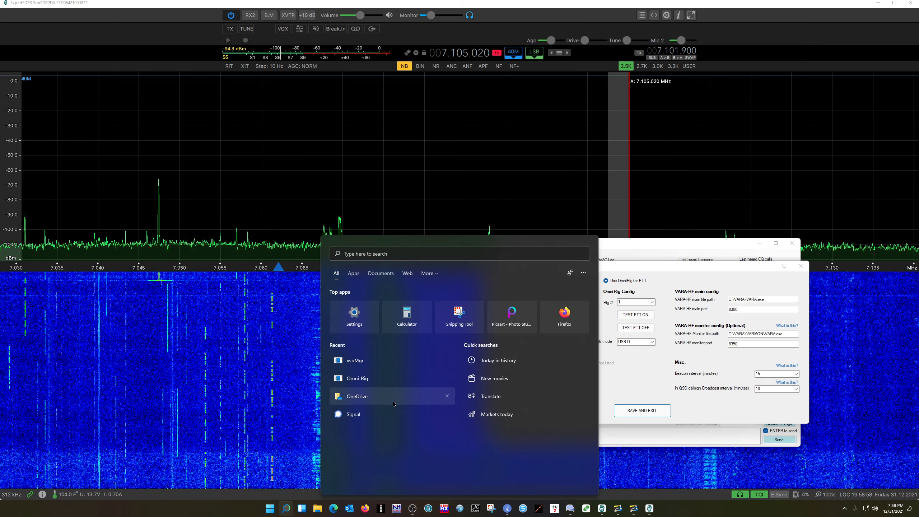
{"action": "left_click", "coordinate": [369, 378]}
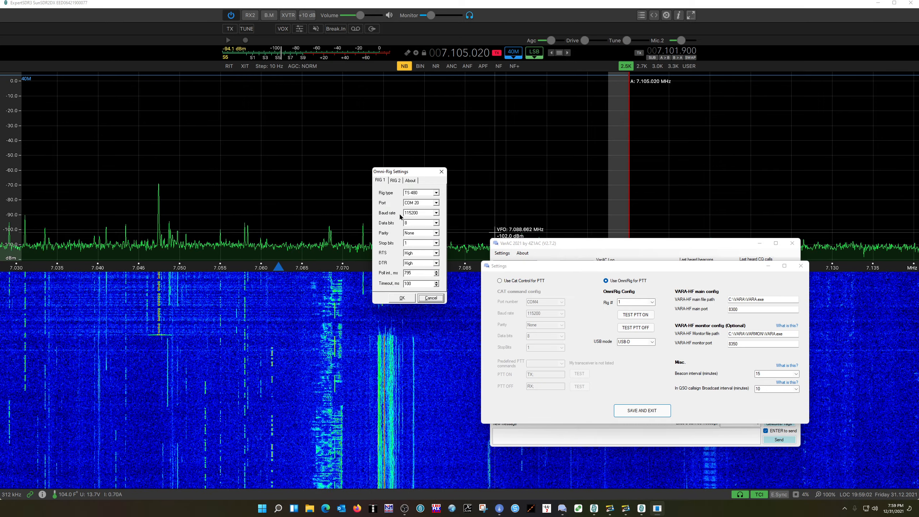
{"action": "left_click", "coordinate": [442, 172]}
{"action": "left_click", "coordinate": [629, 410]}
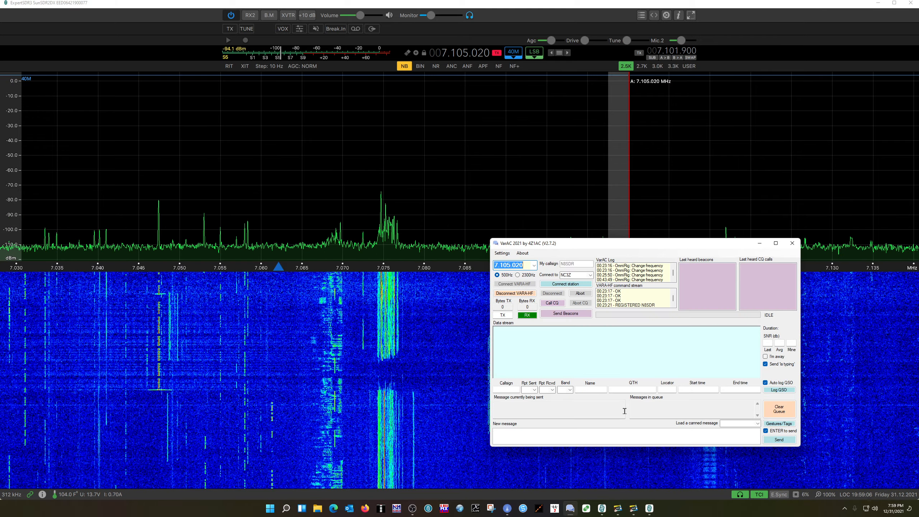
Bring up both VARA HF windows and open the second one's SoundCard settings to check the input and output devices.
{"action": "left_click", "coordinate": [619, 514]}
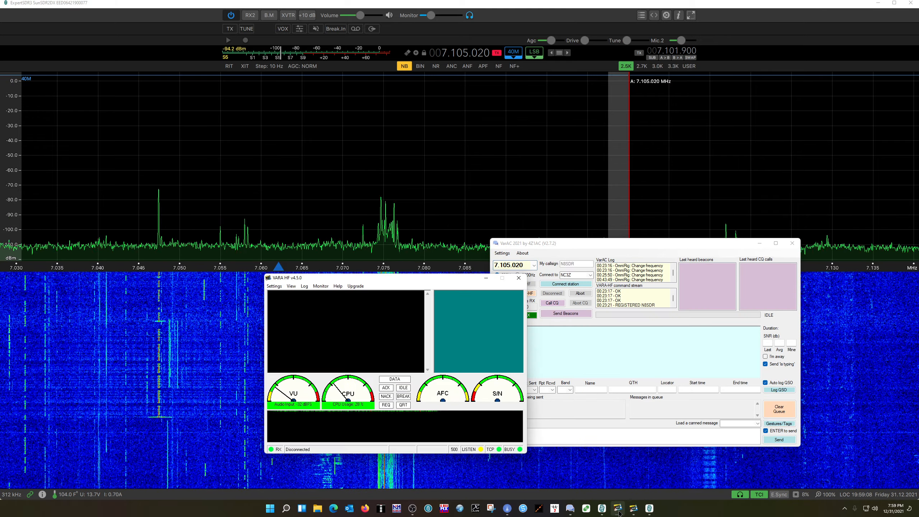
{"action": "left_click", "coordinate": [640, 511]}
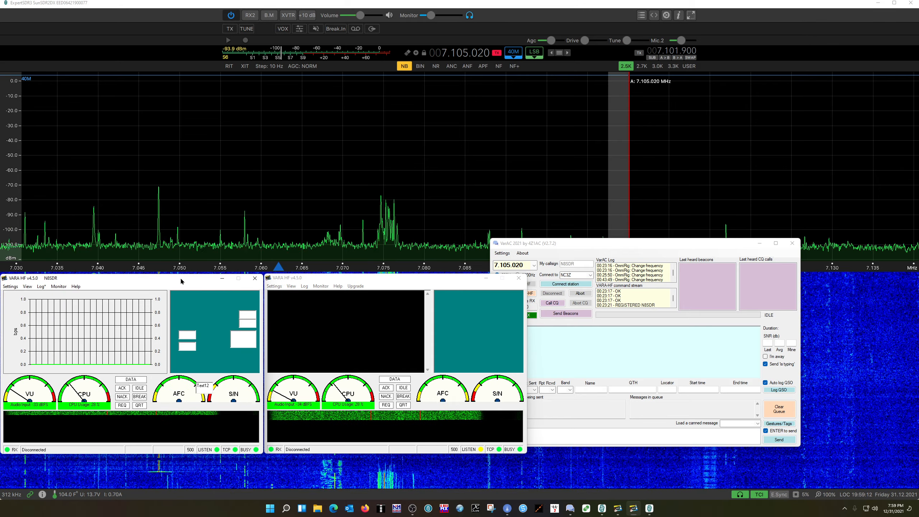
{"action": "left_click_drag", "start_coordinate": [180, 277], "coordinate": [180, 272]}
{"action": "left_click", "coordinate": [10, 282]}
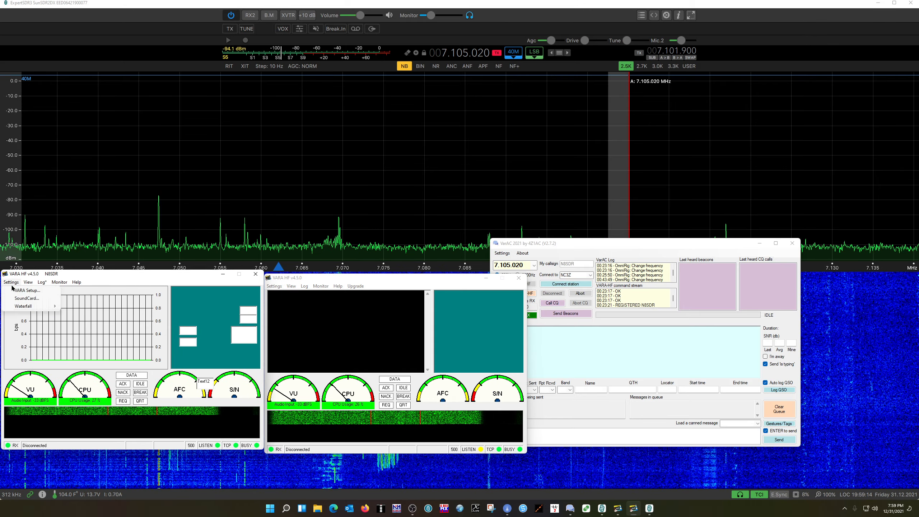
{"action": "left_click", "coordinate": [36, 298]}
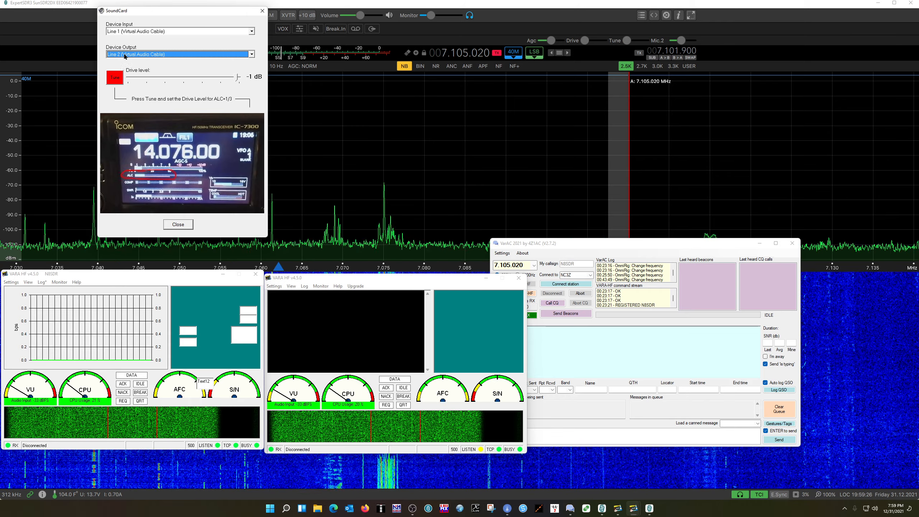
Try to reopen RadioSync and dismiss its message.
{"action": "left_click", "coordinate": [589, 514]}
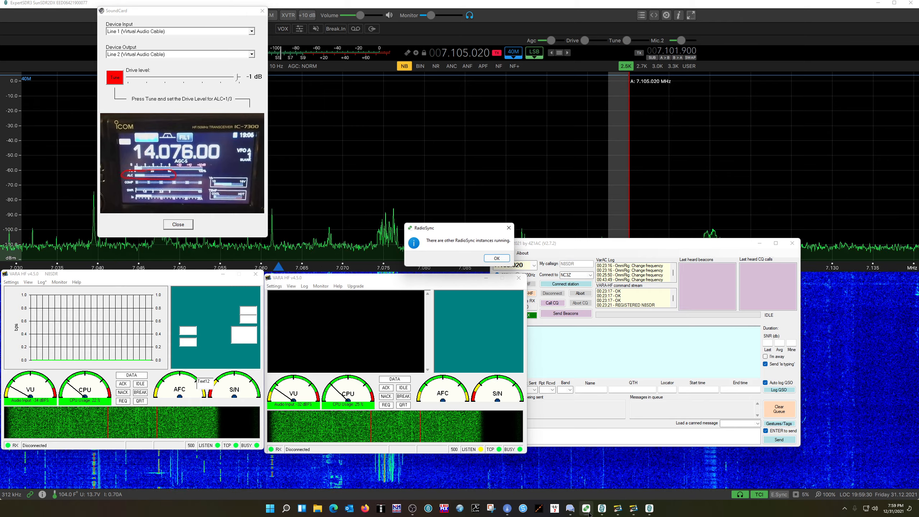
{"action": "right_click", "coordinate": [590, 510]}
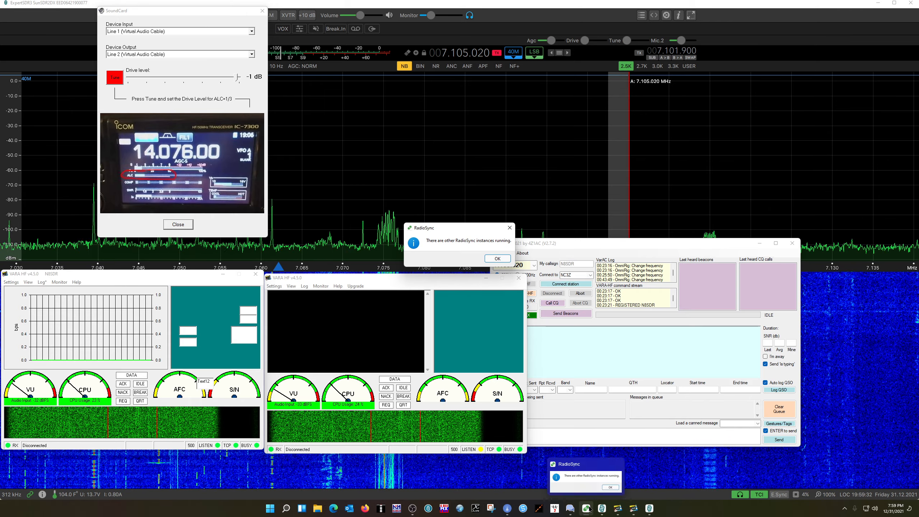
{"action": "left_click", "coordinate": [582, 467]}
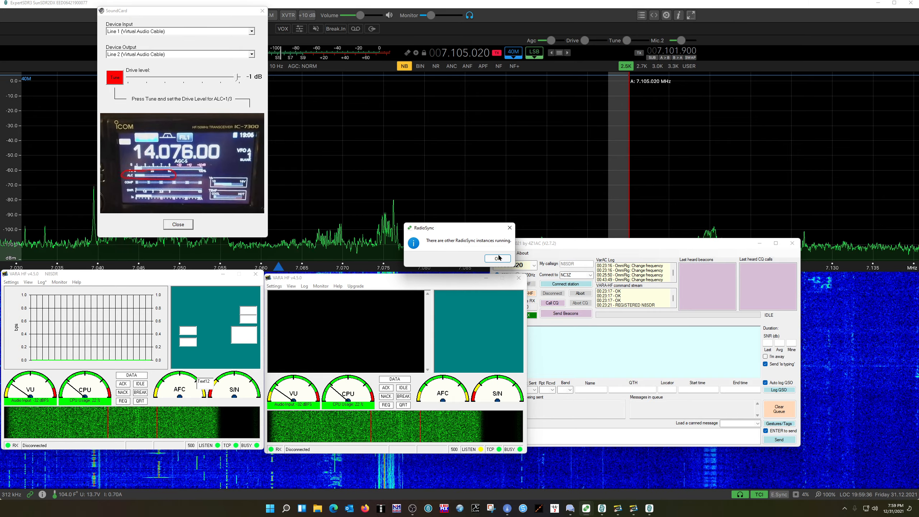
{"action": "left_click", "coordinate": [498, 258]}
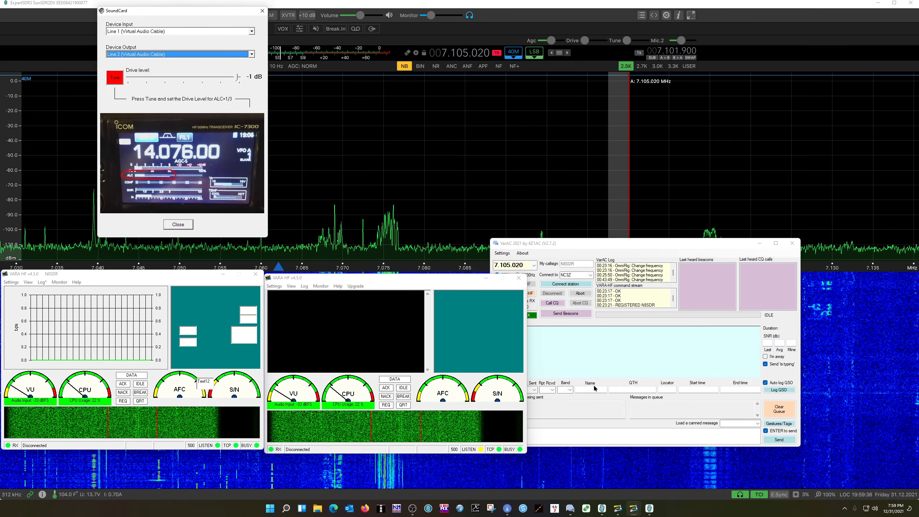
Show RadioSync from the system tray, close VARA's SoundCard settings and move the RadioSync window clear of VarAC.
{"action": "left_click", "coordinate": [845, 509]}
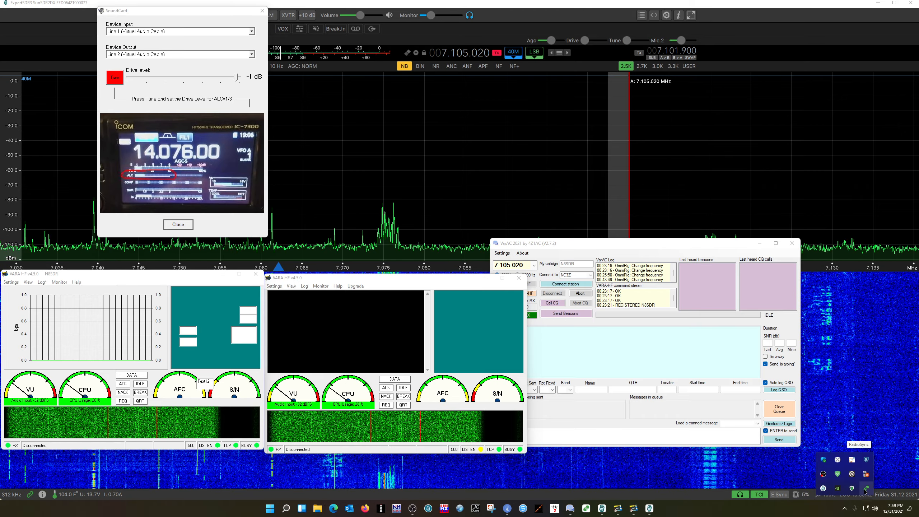
{"action": "right_click", "coordinate": [866, 492]}
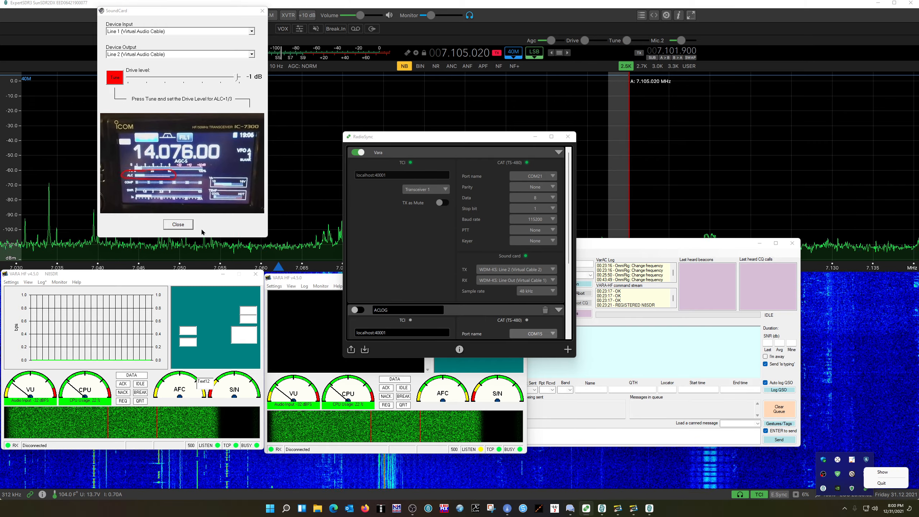
{"action": "left_click", "coordinate": [179, 228]}
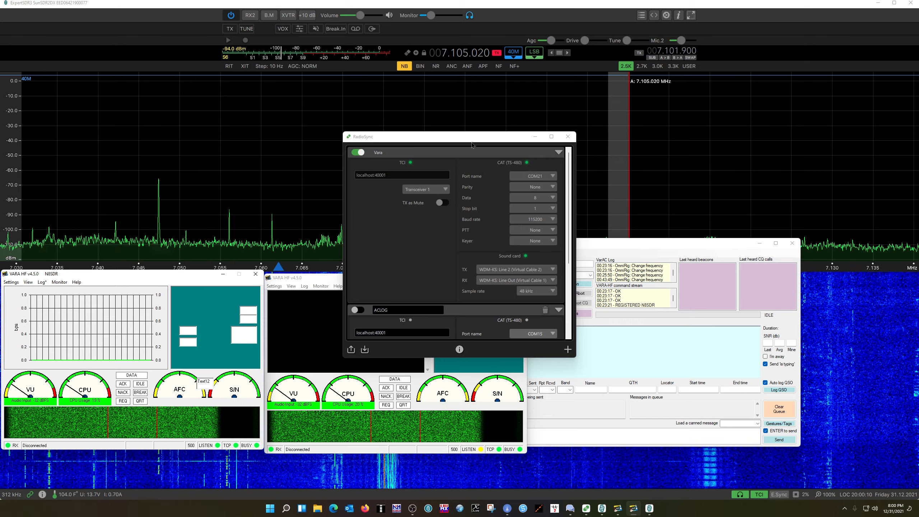
{"action": "left_click_drag", "start_coordinate": [472, 145], "coordinate": [356, 130]}
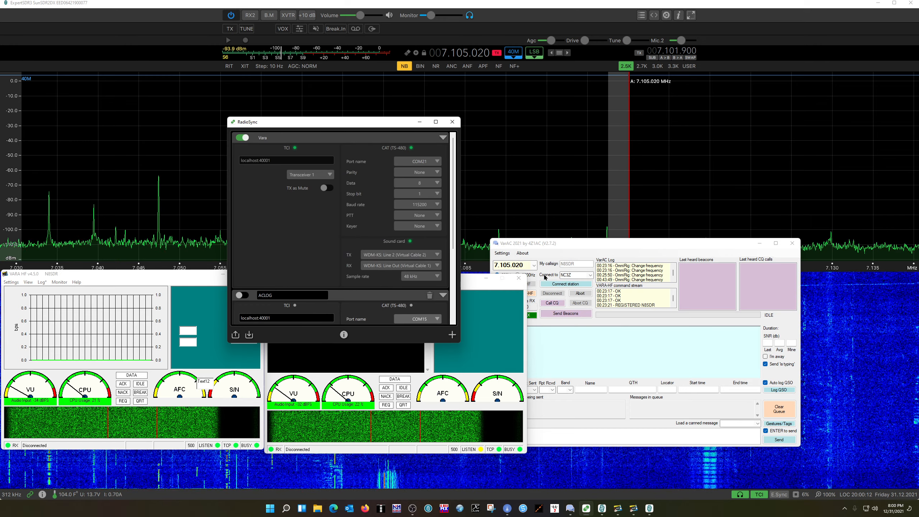
Change VarAC's frequency to 7.105.000 and close the RadioSync window.
{"action": "left_click", "coordinate": [534, 265]}
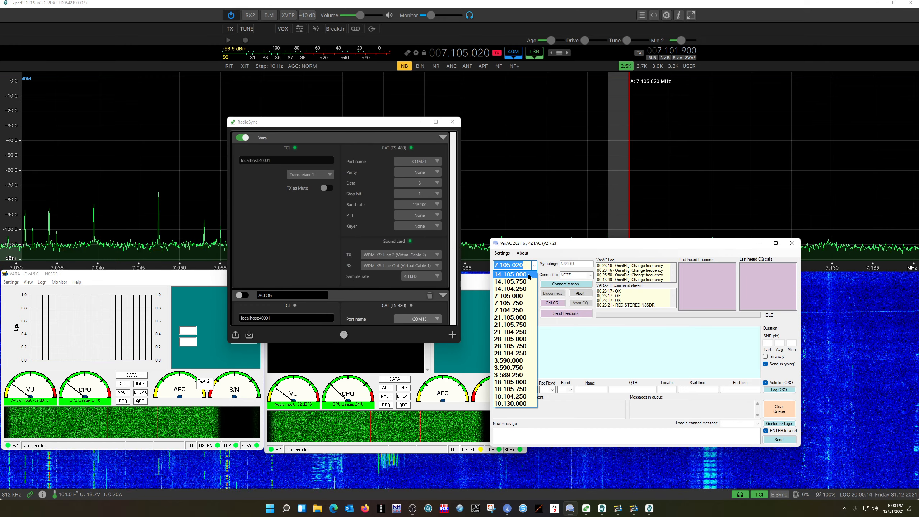
{"action": "left_click", "coordinate": [508, 295]}
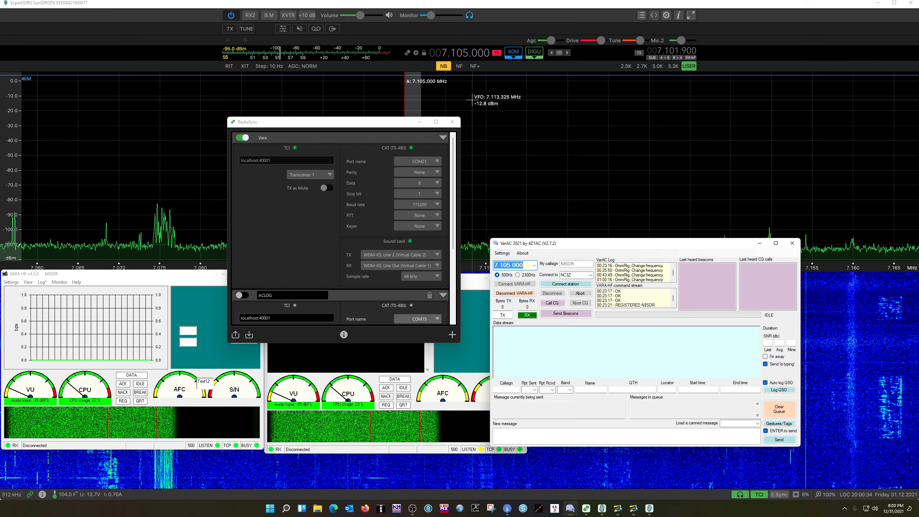
{"action": "left_click", "coordinate": [452, 124]}
{"action": "left_click", "coordinate": [453, 125]}
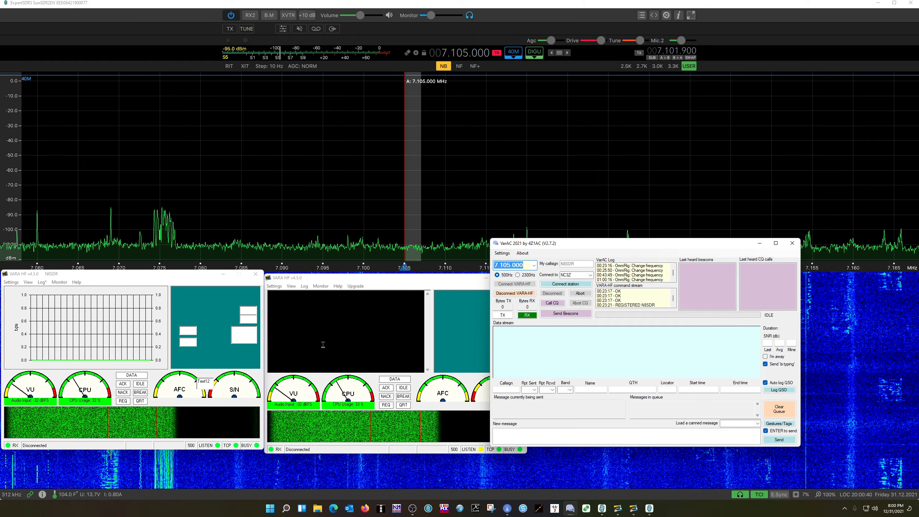
Review the input, output and drive level in the first VARA HF window's SoundCard settings and close them.
{"action": "left_click", "coordinate": [11, 283]}
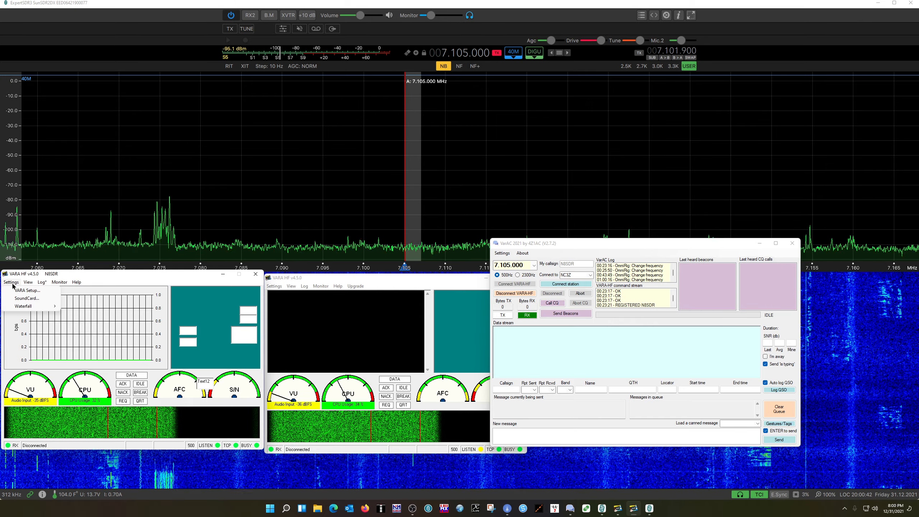
{"action": "left_click", "coordinate": [26, 299]}
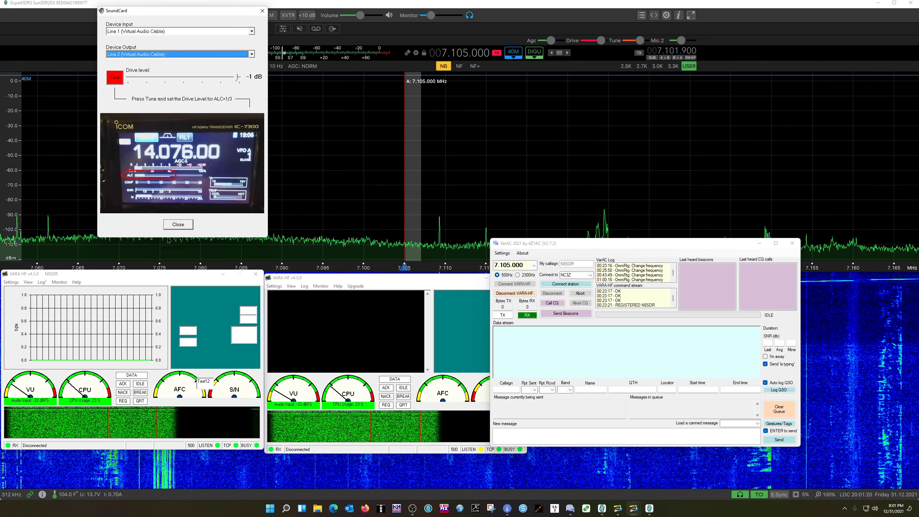
{"action": "left_click", "coordinate": [183, 224]}
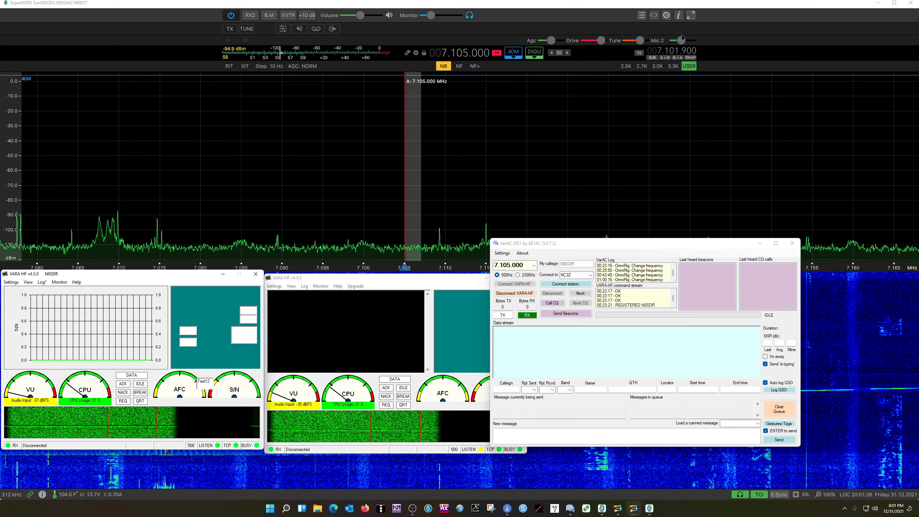
Start a CQ call in VarAC and set ExpertSDR3's transmit meter to Mic meter.
{"action": "mouse_move", "coordinate": [676, 41]}
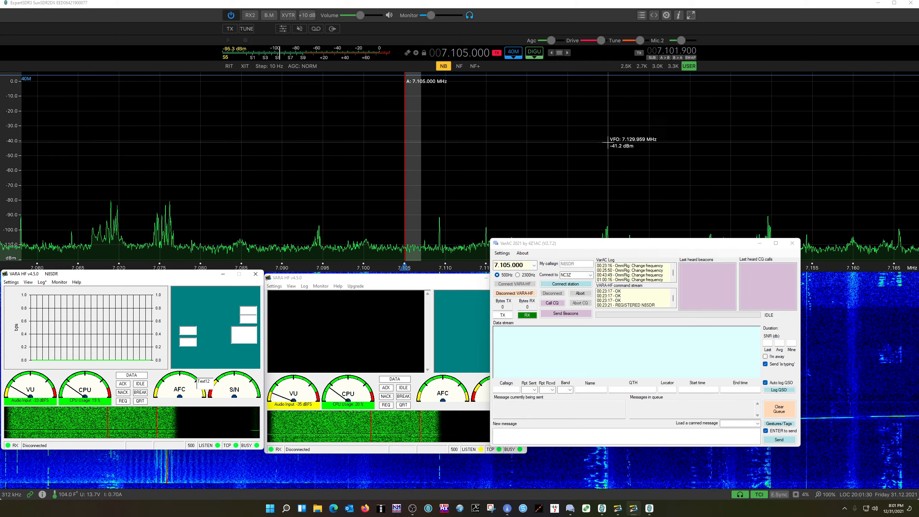
{"action": "left_click", "coordinate": [552, 302]}
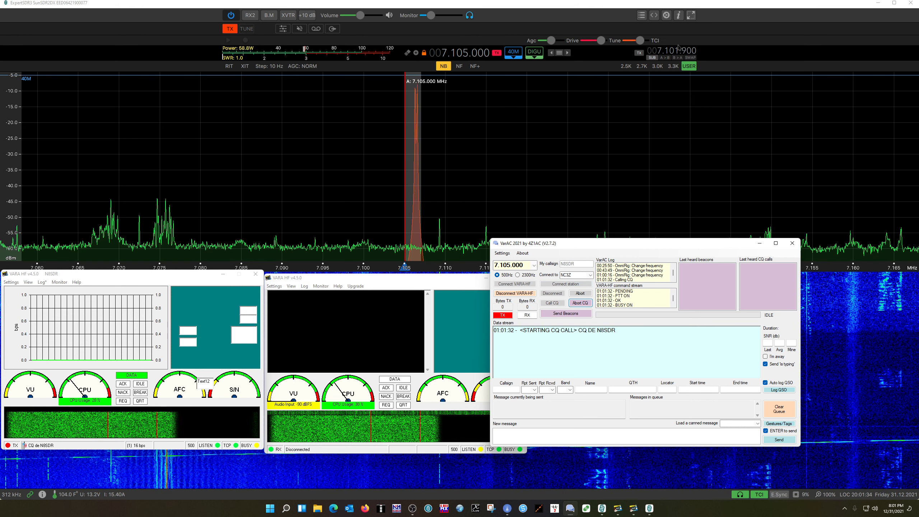
{"action": "left_click", "coordinate": [250, 53]}
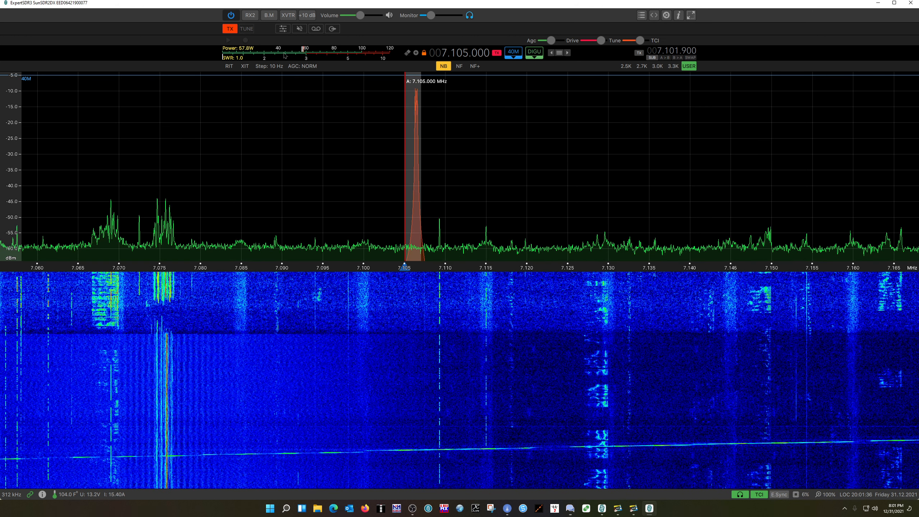
{"action": "left_click", "coordinate": [247, 69]}
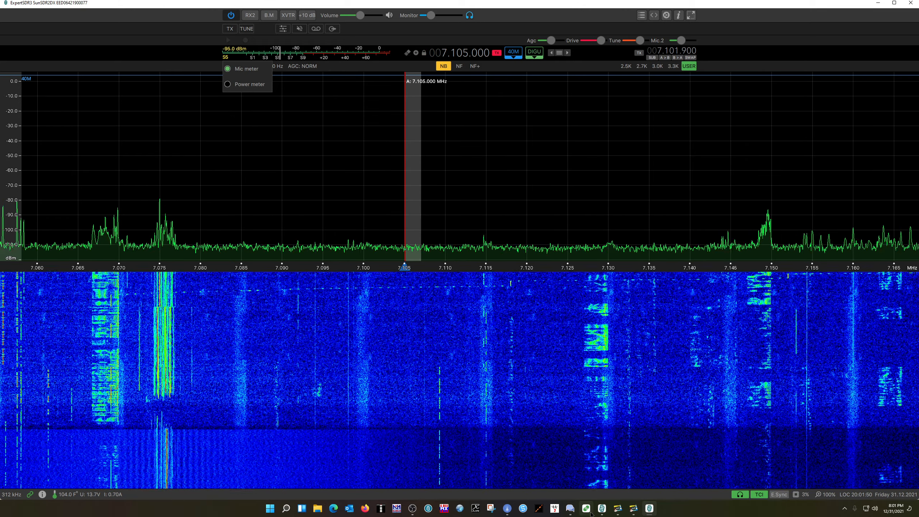
Abort the CQ call in VarAC and set ExpertSDR3's transmit meter to Power meter.
{"action": "left_click", "coordinate": [570, 508]}
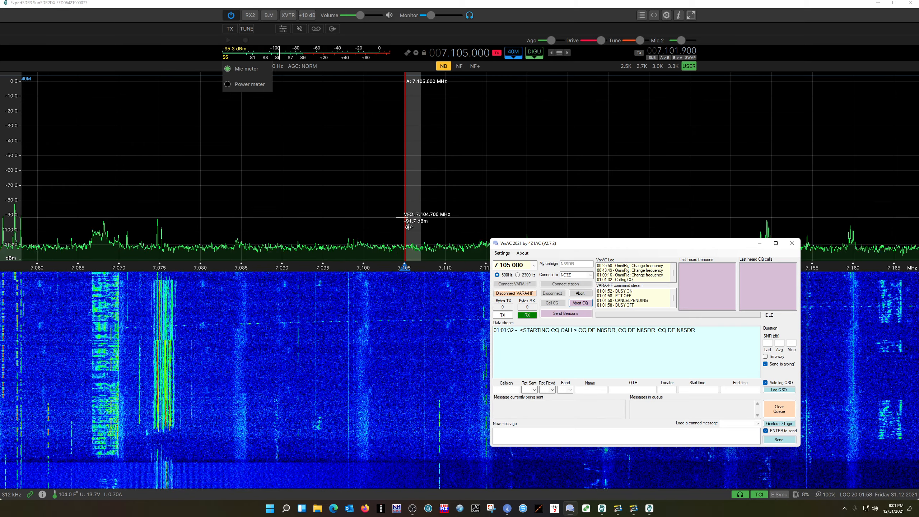
{"action": "left_click", "coordinate": [587, 304]}
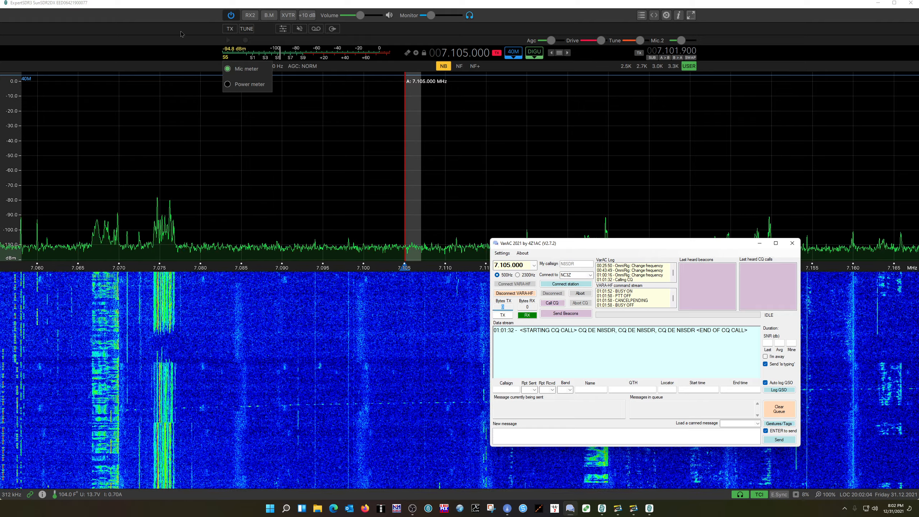
{"action": "left_click", "coordinate": [264, 84]}
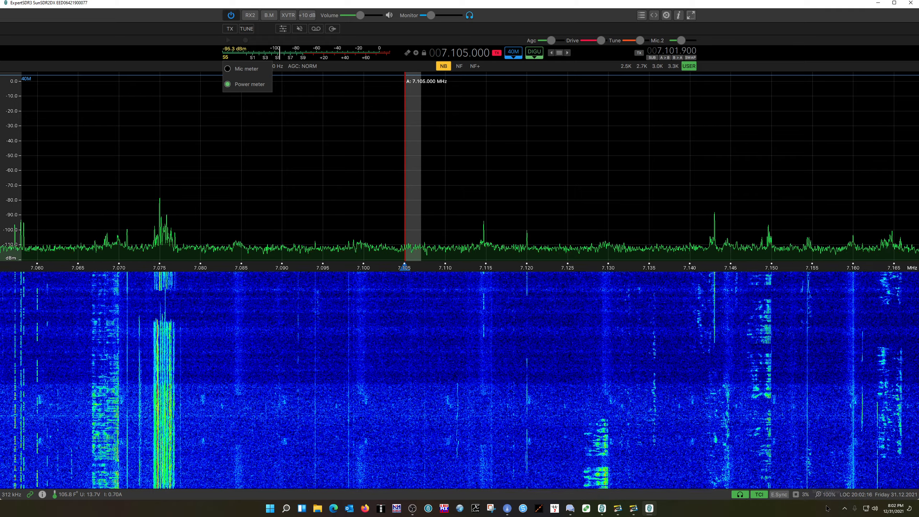
Bring up RadioSync from the system tray and quit it completely.
{"action": "left_click", "coordinate": [845, 508]}
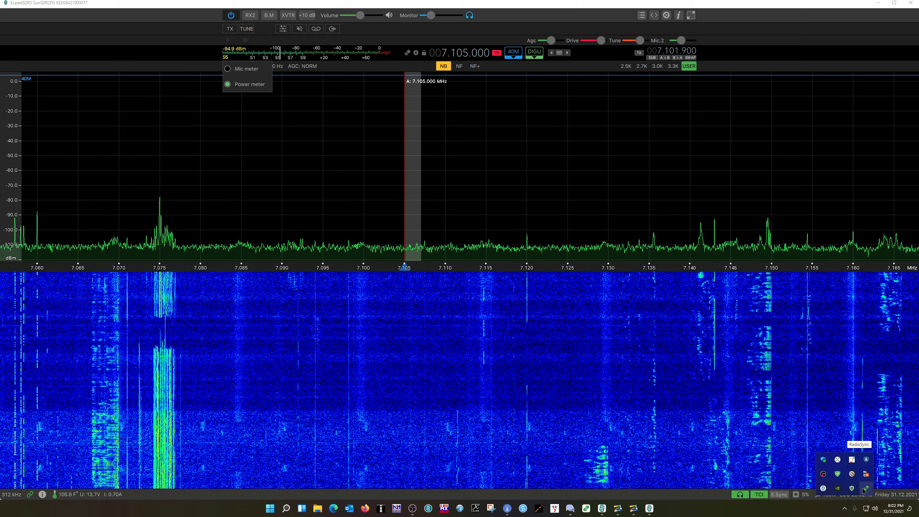
{"action": "left_click", "coordinate": [864, 489]}
{"action": "right_click", "coordinate": [865, 488]}
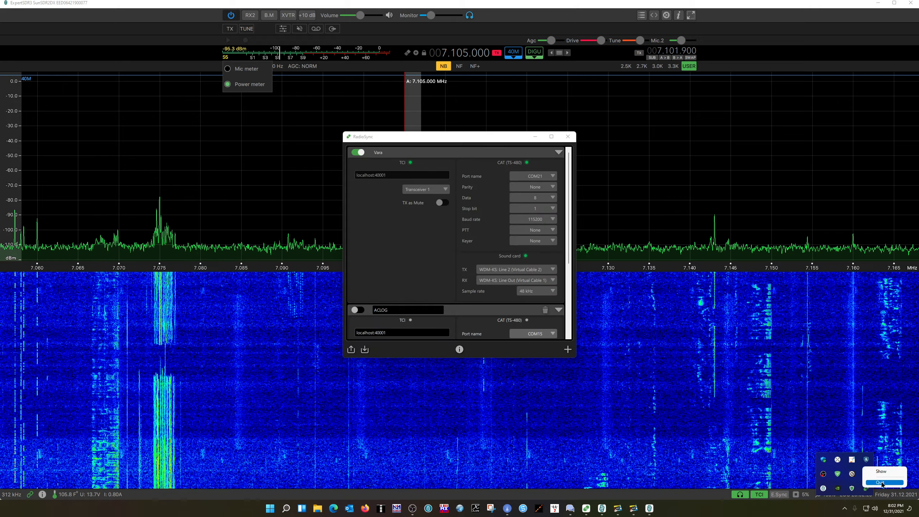
{"action": "left_click", "coordinate": [882, 483]}
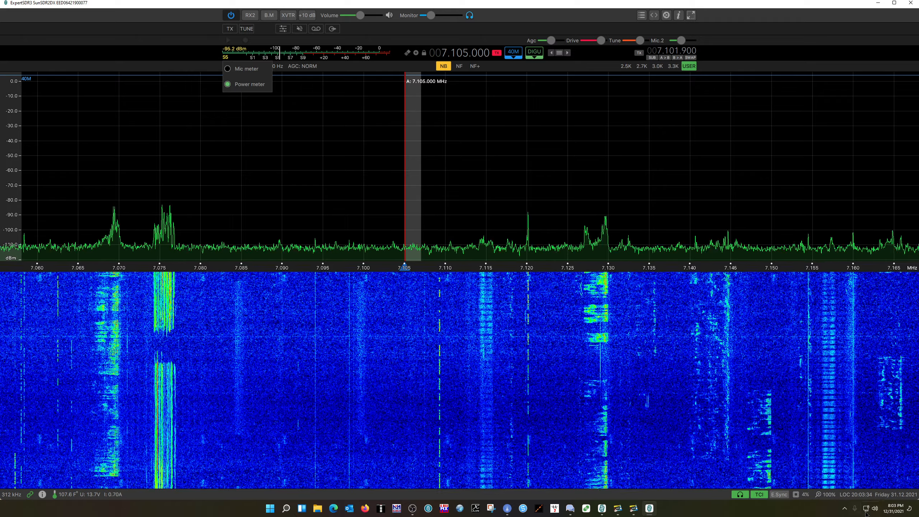
Check the system tray, relaunch RadioSync, bring the ACLOG connection's settings into view and move the window aside.
{"action": "left_click", "coordinate": [845, 508]}
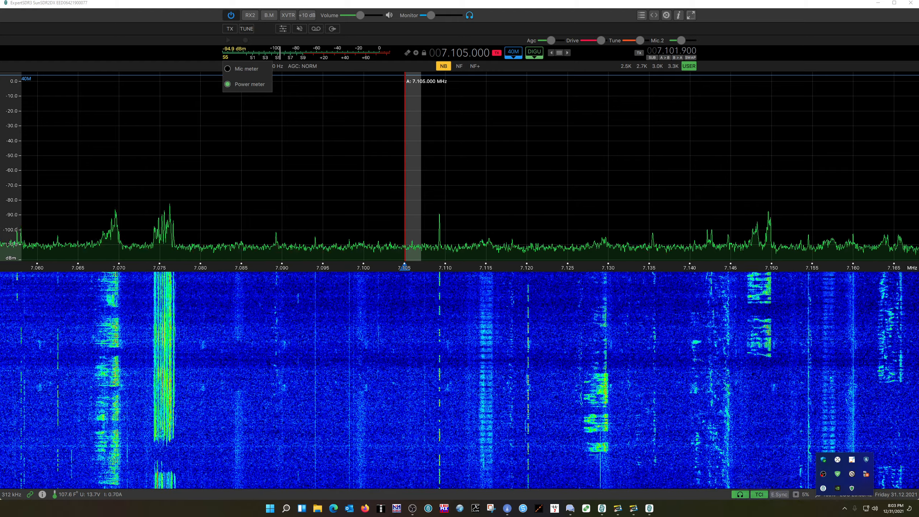
{"action": "left_click", "coordinate": [587, 510]}
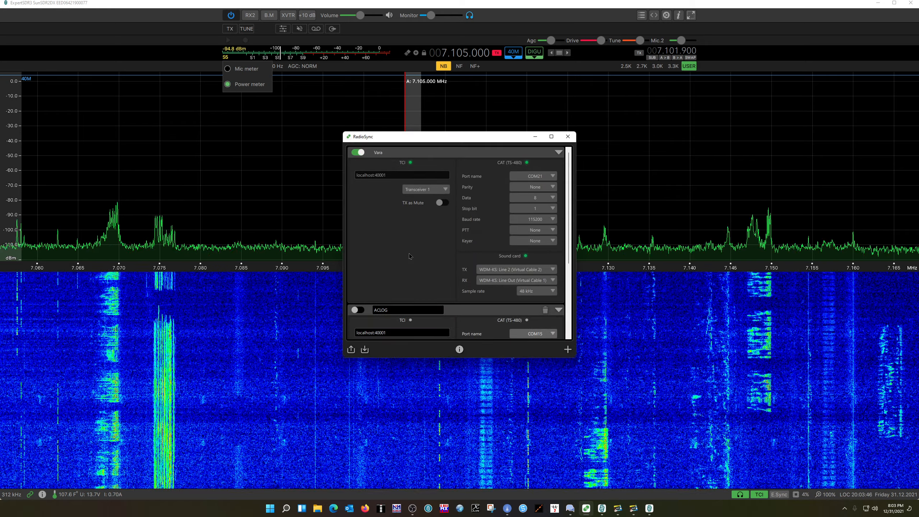
{"action": "scroll", "coordinate": [421, 247], "scroll_direction": "down", "scroll_amount": 3}
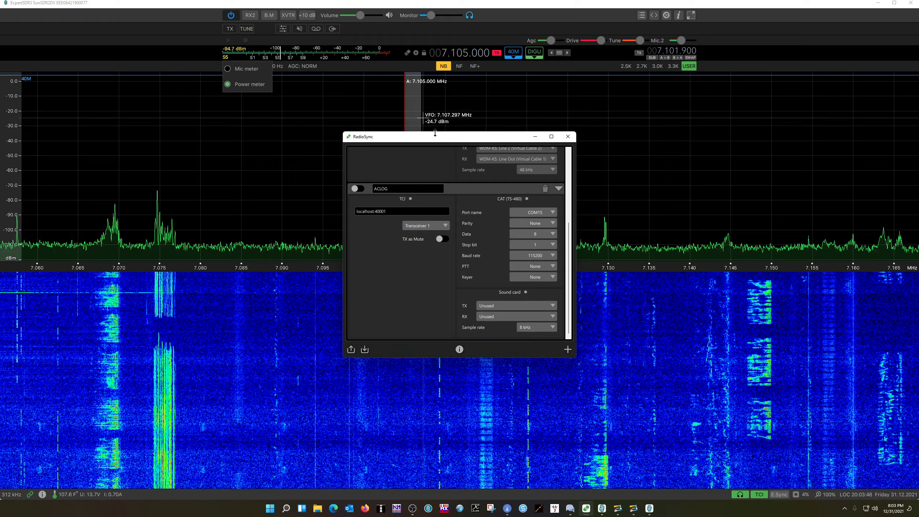
{"action": "left_click_drag", "start_coordinate": [449, 140], "coordinate": [591, 107]}
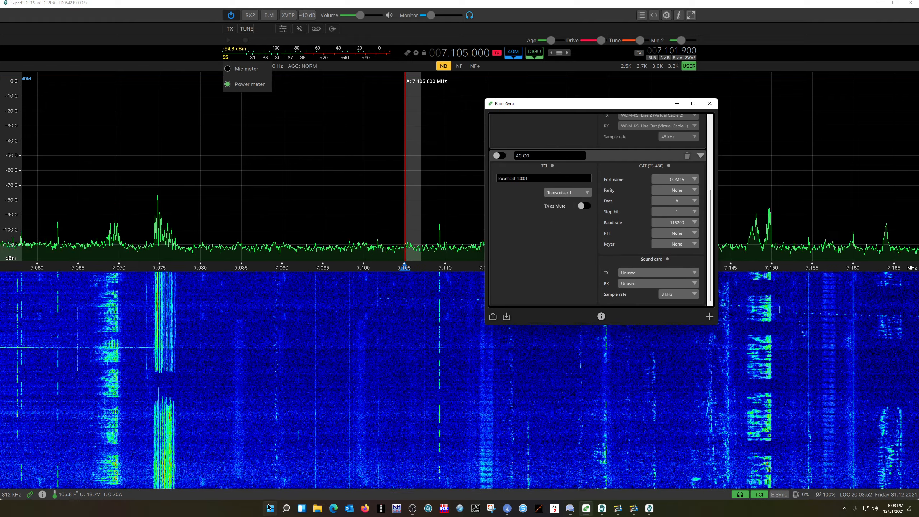
Find and open VSP Manager to view the virtual serial port pairs beside RadioSync.
{"action": "key", "text": "super"}
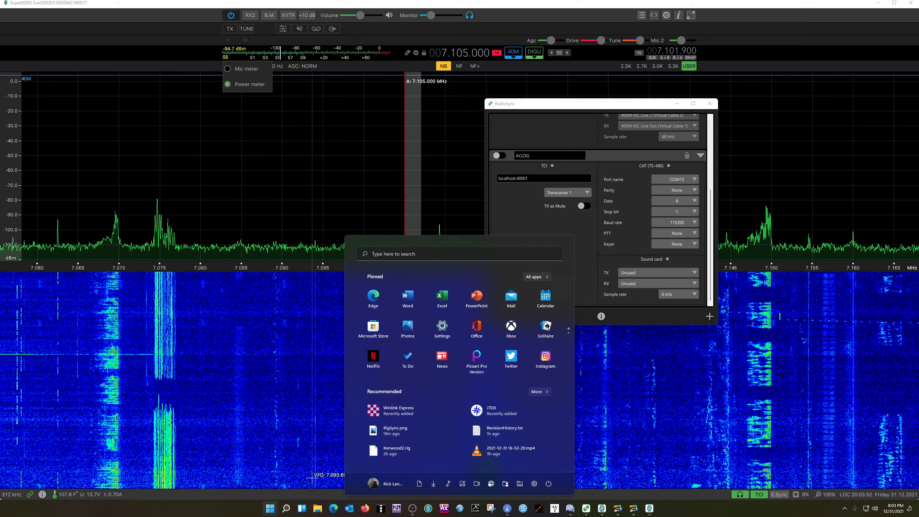
{"action": "left_click", "coordinate": [406, 260]}
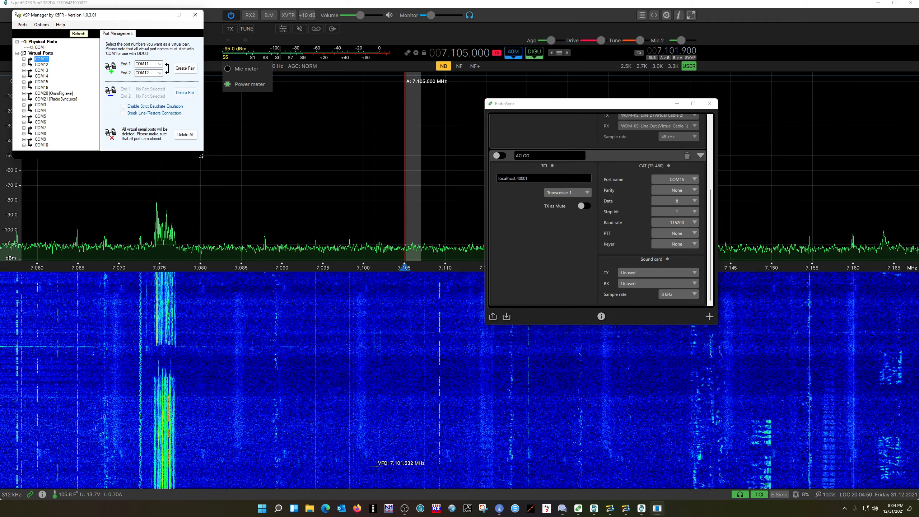
Switch to N3FJP's Amateur Contact Log, maximize its window and open the Rig Interface setup.
{"action": "left_click", "coordinate": [504, 512]}
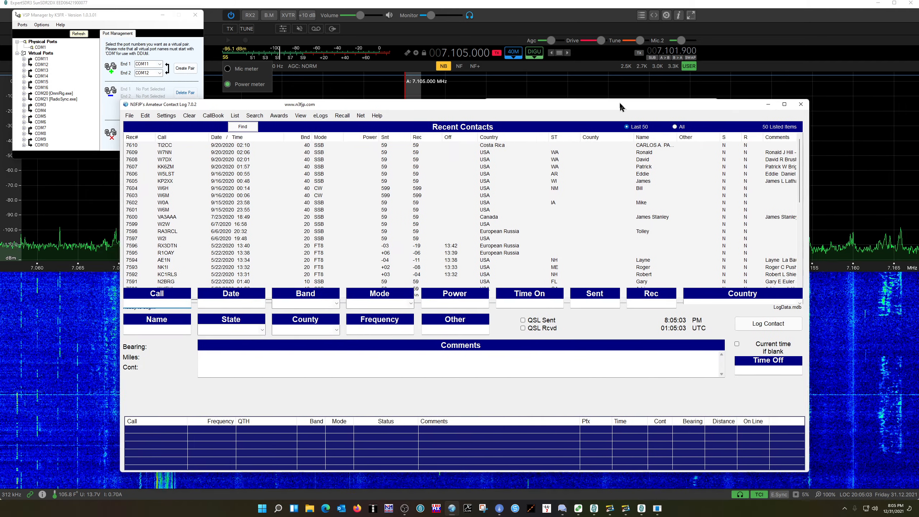
{"action": "left_click_drag", "start_coordinate": [617, 100], "coordinate": [622, 84]}
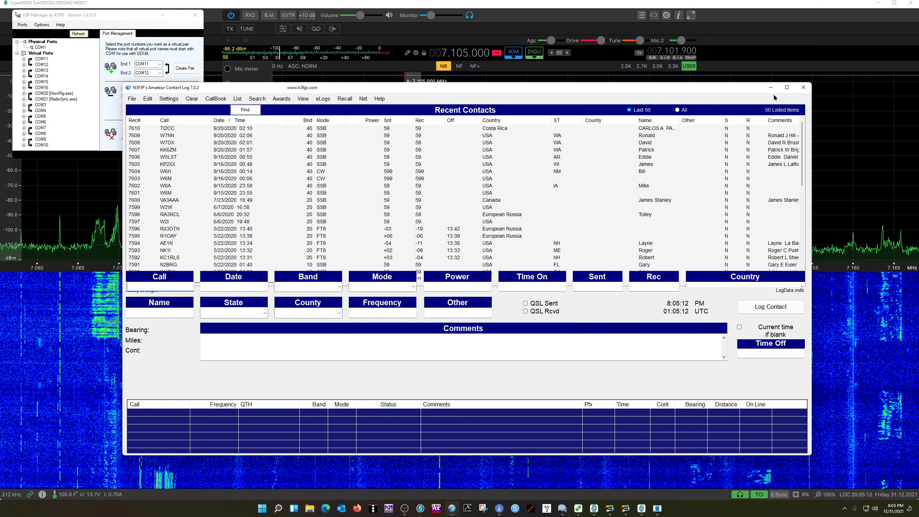
{"action": "left_click", "coordinate": [783, 88]}
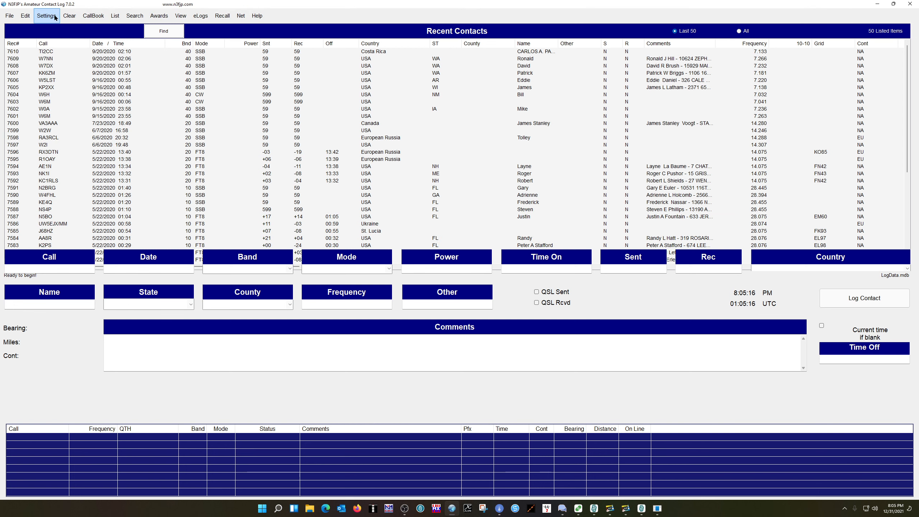
{"action": "left_click", "coordinate": [55, 17]}
{"action": "left_click", "coordinate": [62, 112]}
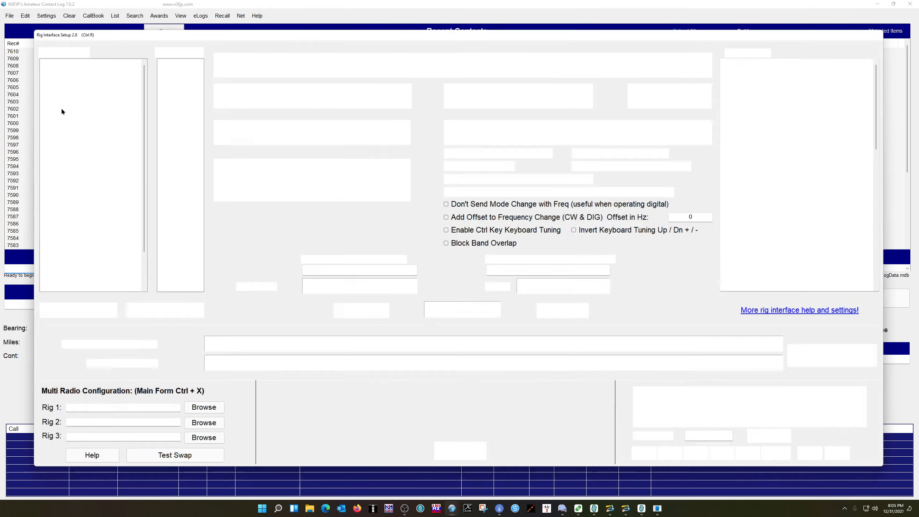
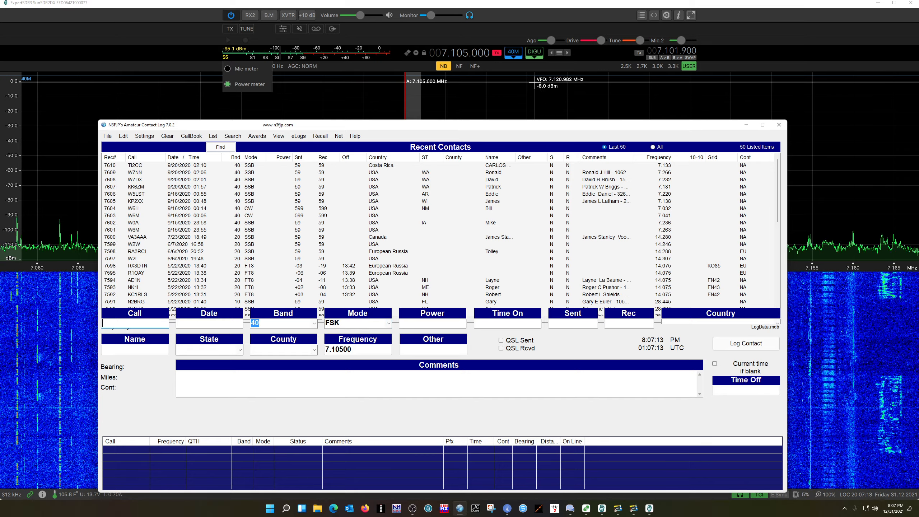
Set the radio's mode to LSB in ExpertSDR3 and tune to the 7.0748 MHz CW spot for Spain from Amateur Contact Log.
{"action": "left_click", "coordinate": [535, 54]}
{"action": "left_click", "coordinate": [561, 77]}
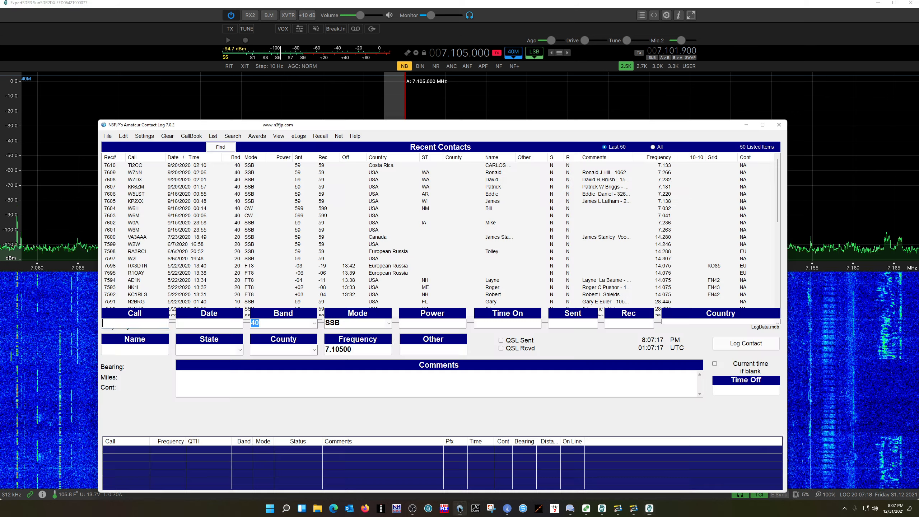
{"action": "left_click", "coordinate": [460, 509]}
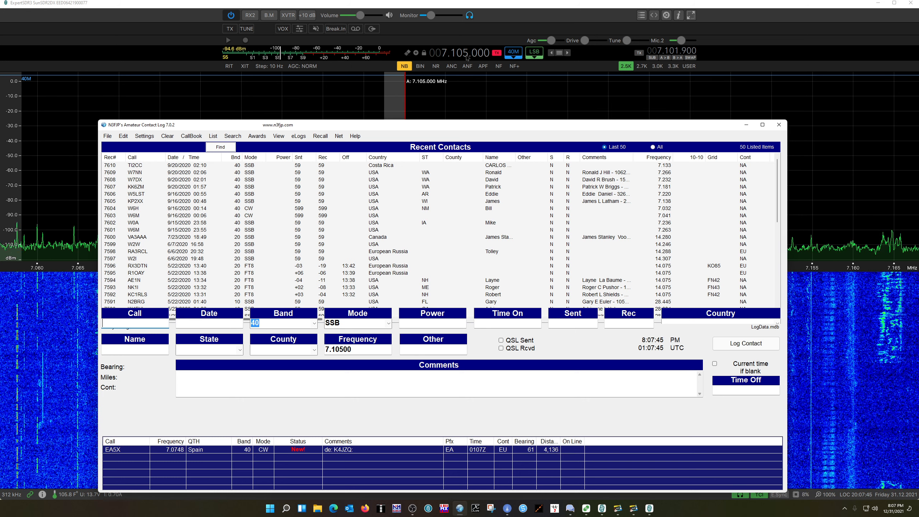
{"action": "double_click", "coordinate": [175, 452]}
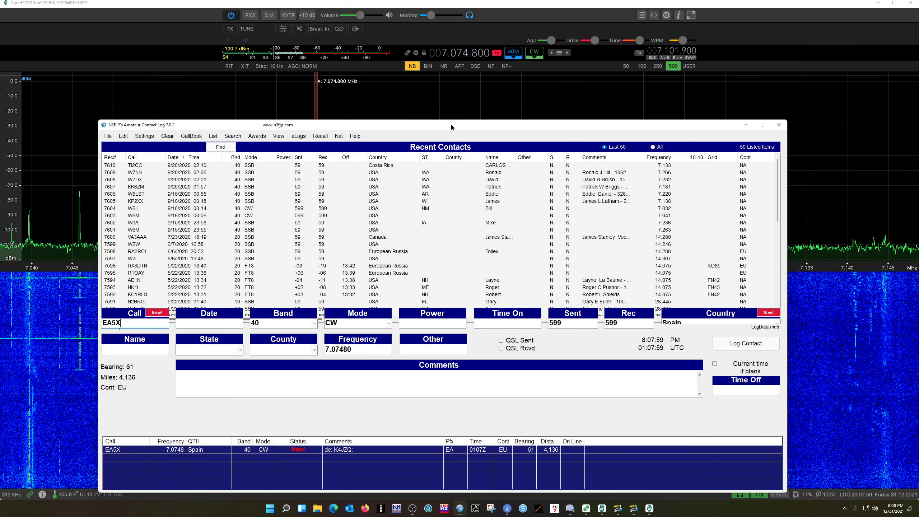
{"action": "left_click_drag", "start_coordinate": [450, 122], "coordinate": [409, 84]}
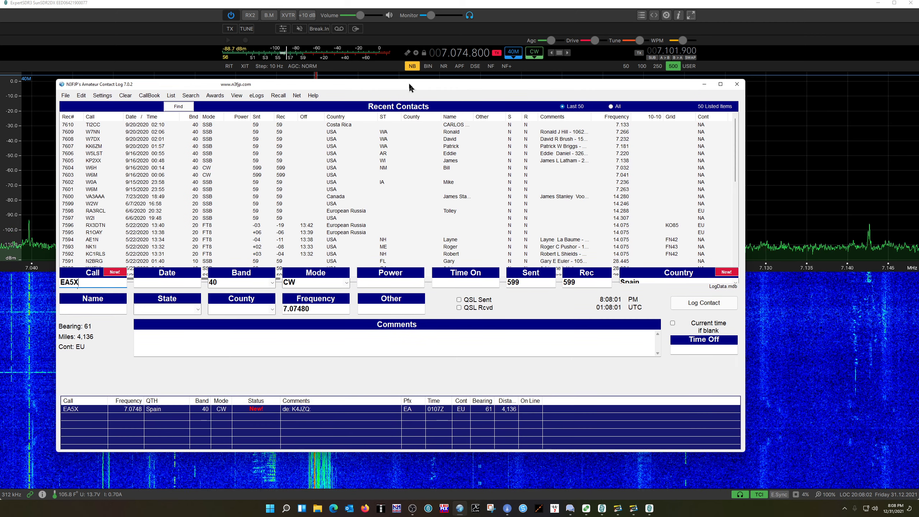
Open Amateur Contact Log's Rig Interface setup and compare its settings with the Vara and ACLOG connections in RadioSync.
{"action": "left_click", "coordinate": [102, 95]}
{"action": "left_click", "coordinate": [102, 96]}
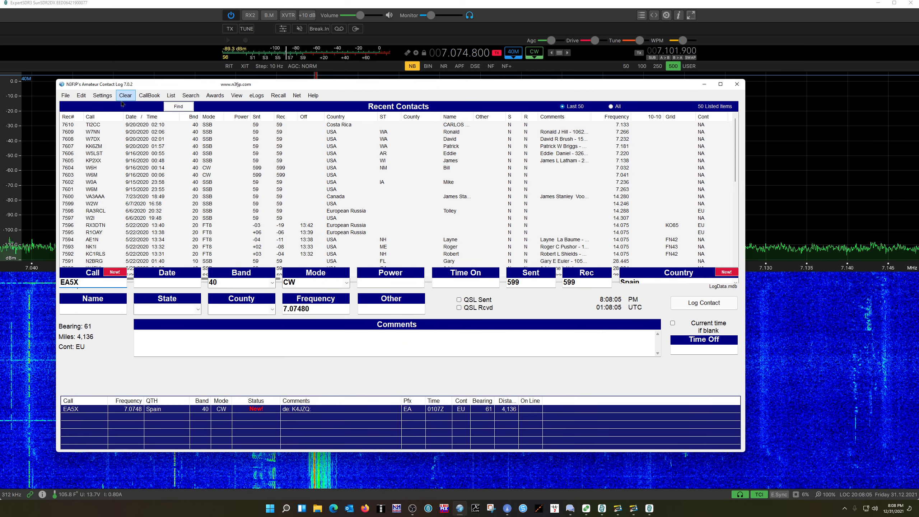
{"action": "left_click", "coordinate": [102, 96]}
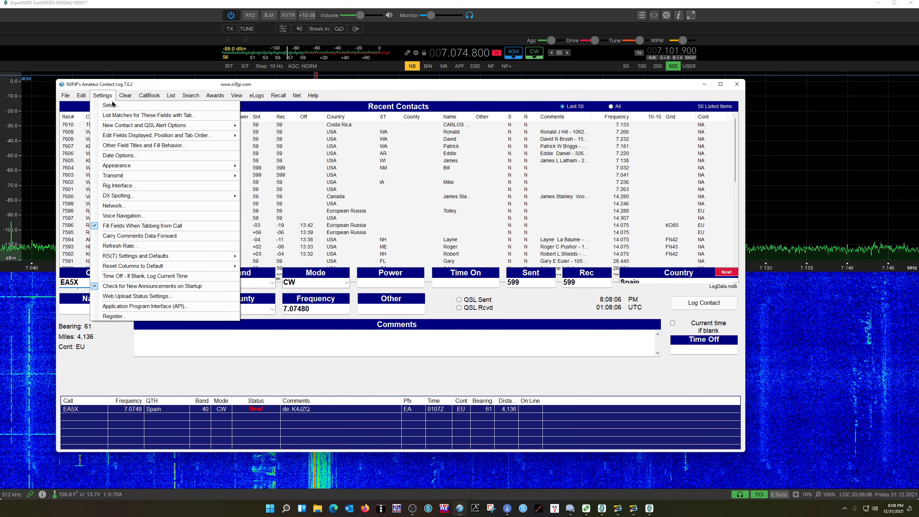
{"action": "left_click", "coordinate": [107, 185]}
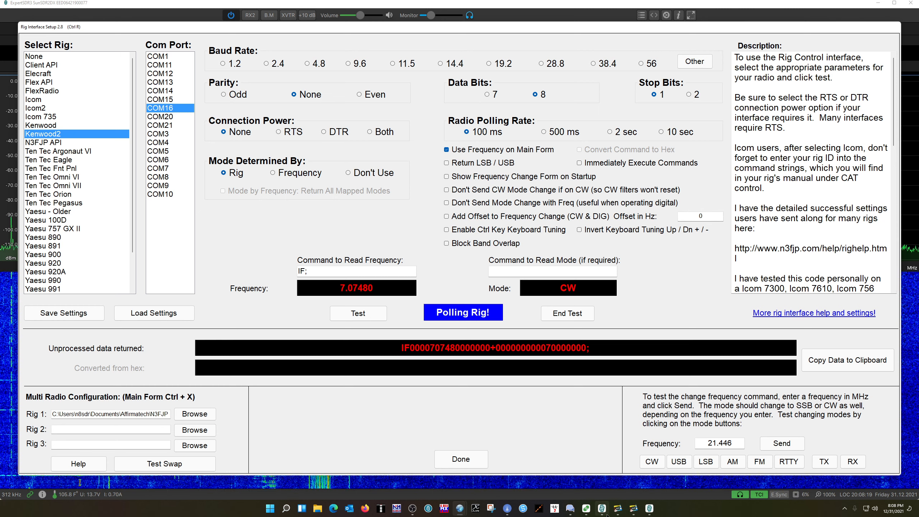
{"action": "left_click", "coordinate": [587, 509]}
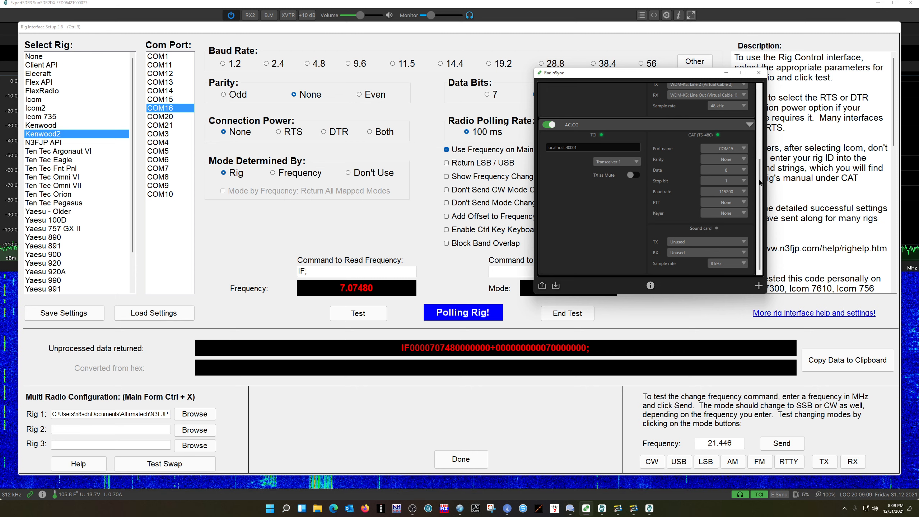
{"action": "scroll", "coordinate": [707, 108], "scroll_direction": "up", "scroll_amount": 3}
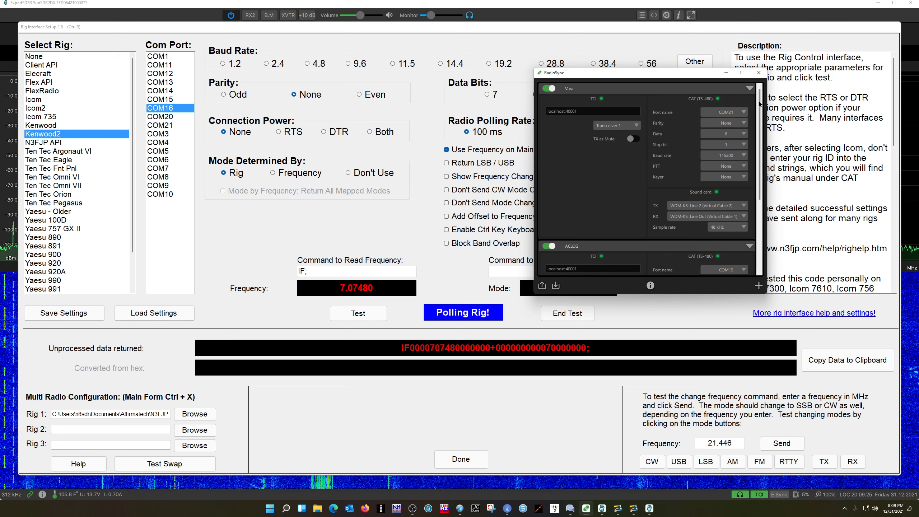
{"action": "scroll", "coordinate": [739, 268], "scroll_direction": "down", "scroll_amount": 3}
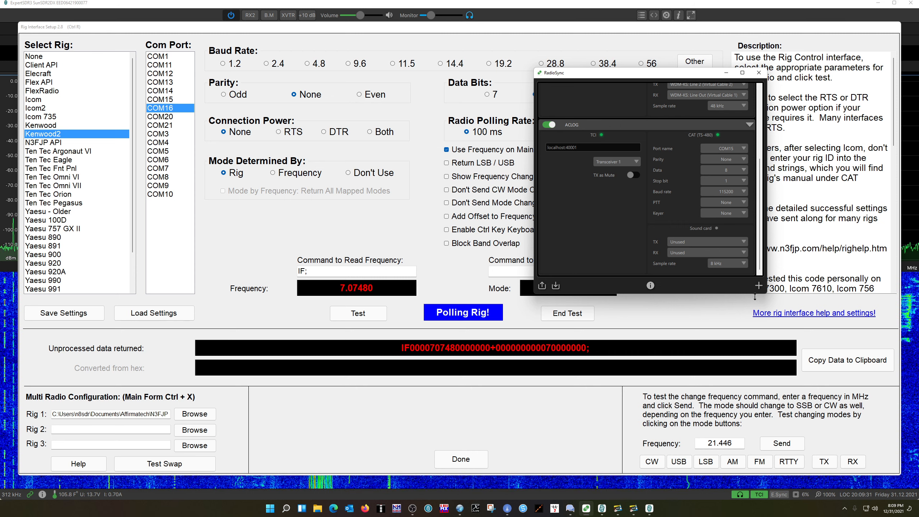
Add a new connection in RadioSync and switch it on with its default CAT and sound card settings.
{"action": "left_click", "coordinate": [759, 286]}
{"action": "scroll", "coordinate": [554, 237], "scroll_direction": "down", "scroll_amount": 5}
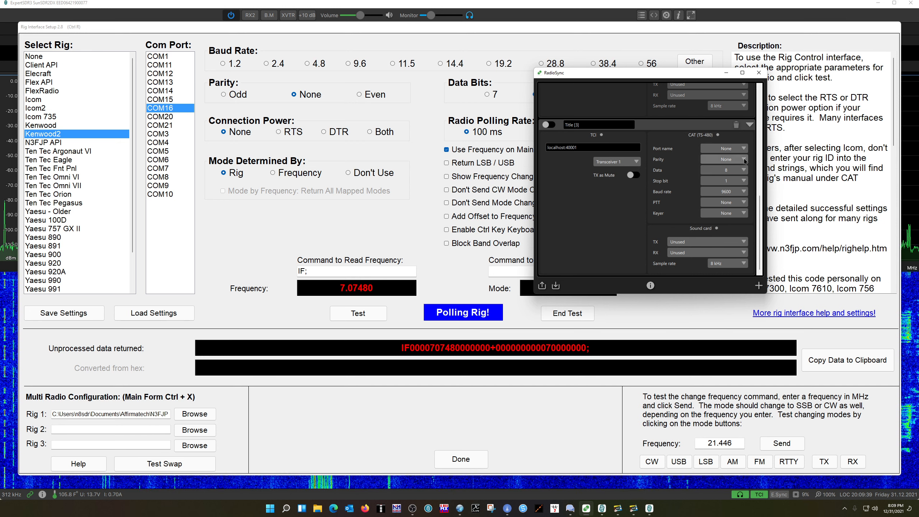
{"action": "left_click", "coordinate": [550, 126]}
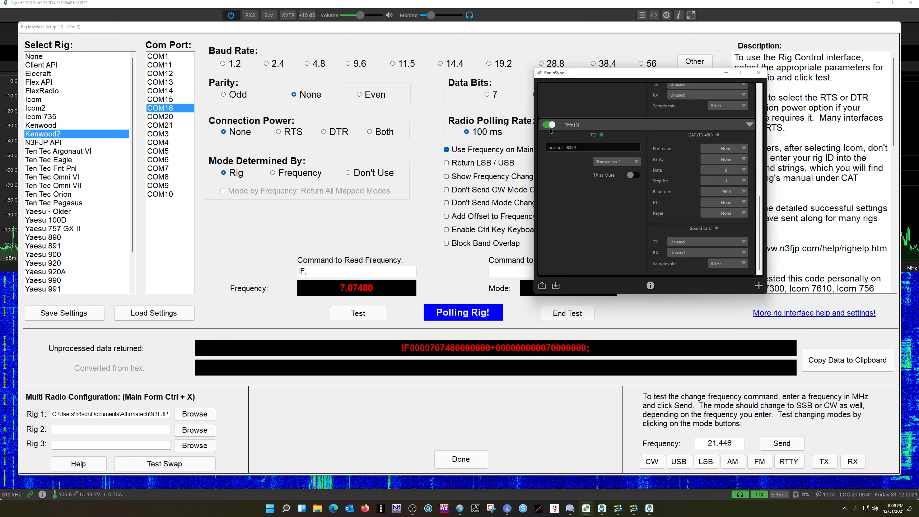
{"action": "left_click", "coordinate": [552, 128]}
{"action": "left_click", "coordinate": [552, 128]}
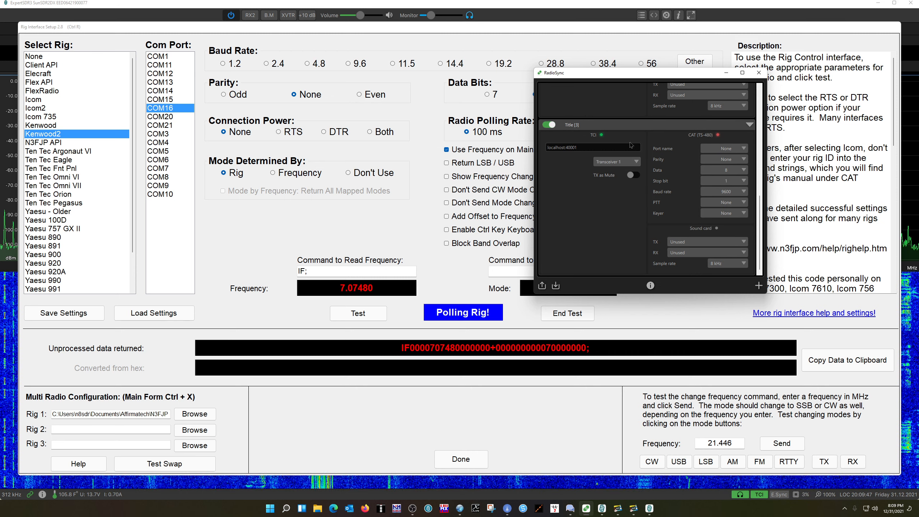
Switch off the newly added RadioSync connection and delete it, confirming the removal.
{"action": "left_click", "coordinate": [549, 125]}
{"action": "scroll", "coordinate": [593, 154], "scroll_direction": "up", "scroll_amount": 3}
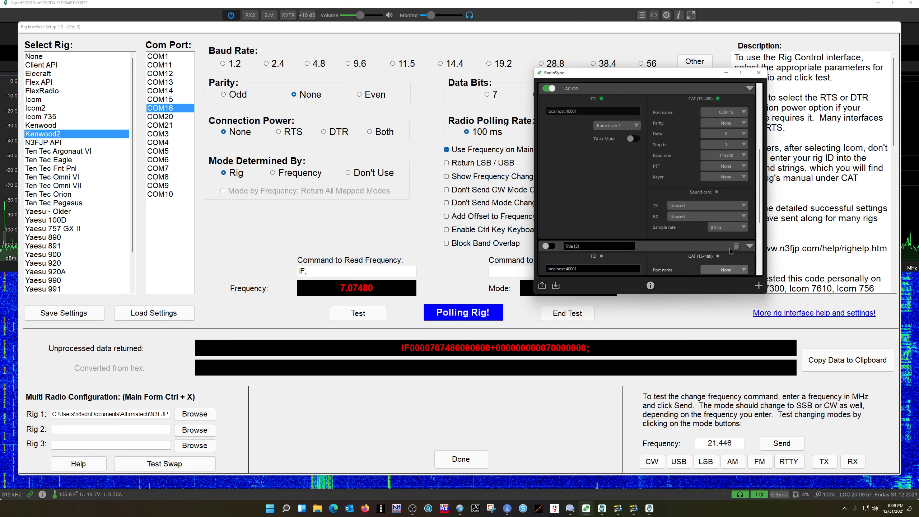
{"action": "left_click", "coordinate": [735, 248]}
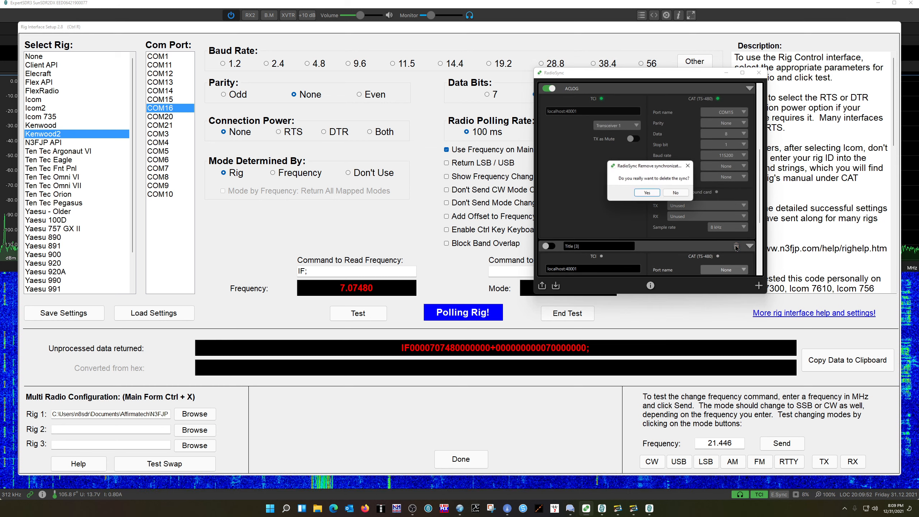
{"action": "left_click", "coordinate": [652, 199]}
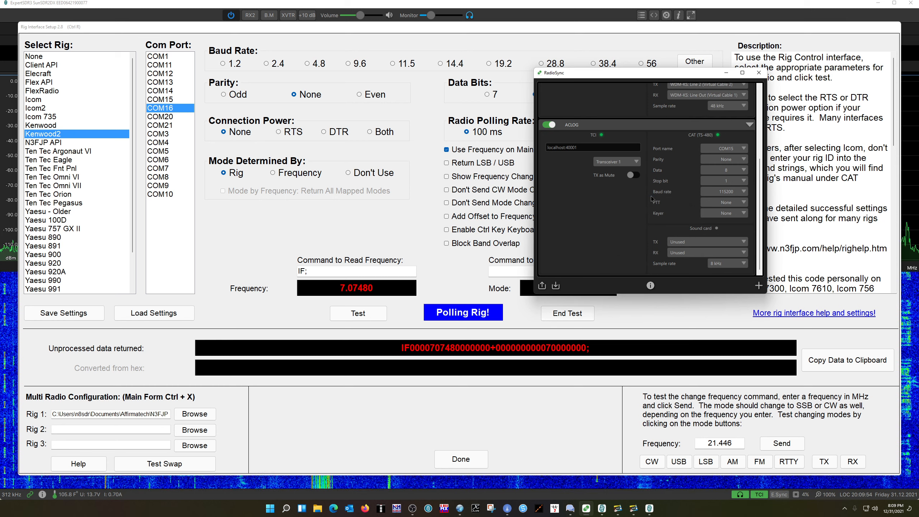
Switch off the ACLOG connection in RadioSync and run the rig test in Amateur Contact Log's Rig Interface setup.
{"action": "left_click", "coordinate": [549, 126]}
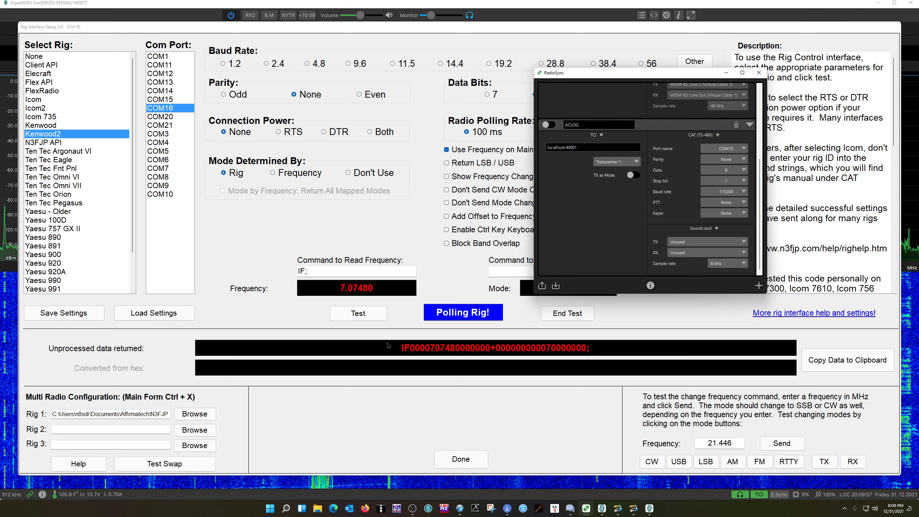
{"action": "left_click", "coordinate": [375, 323]}
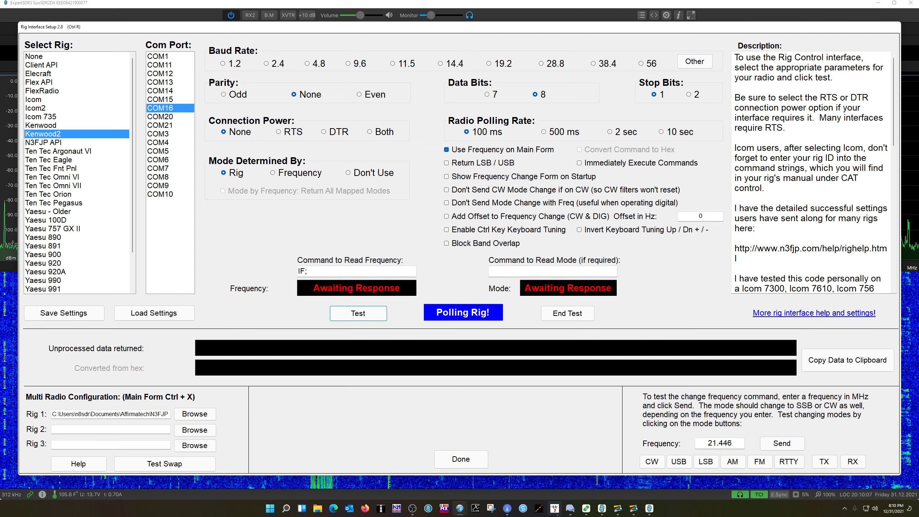
Return to RadioSync, switch the ACLOG connection back on and review the Vara and ACLOG connection settings.
{"action": "left_click", "coordinate": [586, 511]}
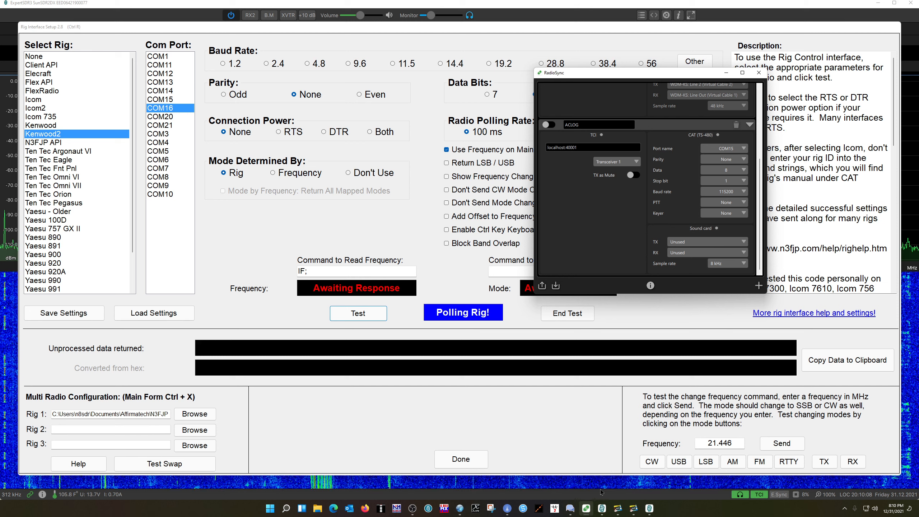
{"action": "left_click", "coordinate": [549, 125]}
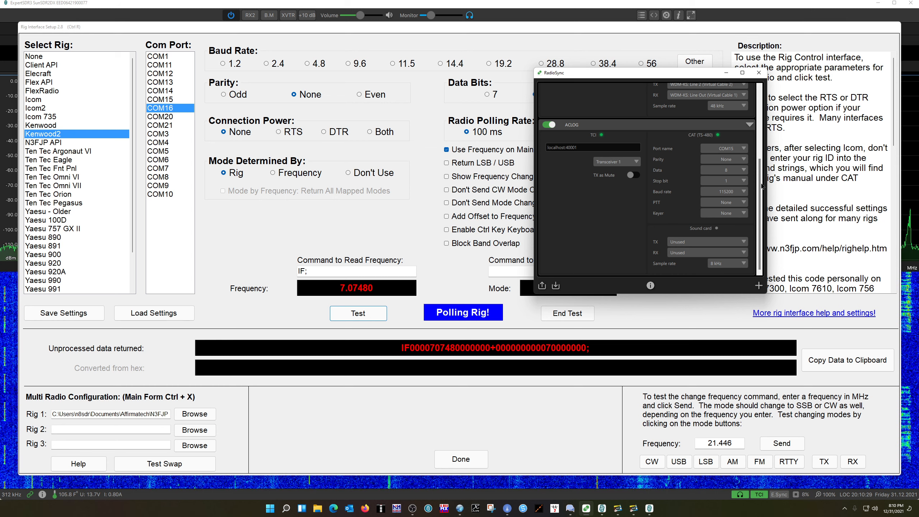
{"action": "left_click_drag", "start_coordinate": [765, 187], "coordinate": [764, 115]}
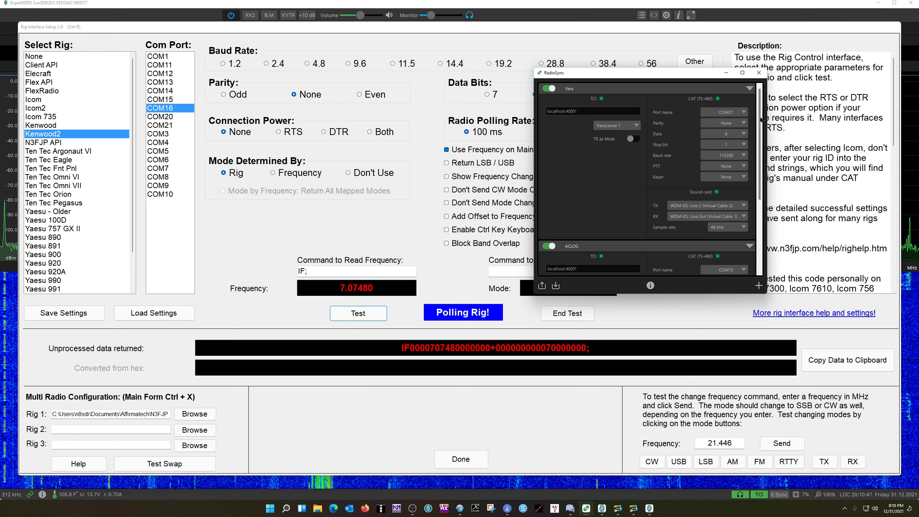
{"action": "scroll", "coordinate": [764, 130], "scroll_direction": "down", "scroll_amount": 3}
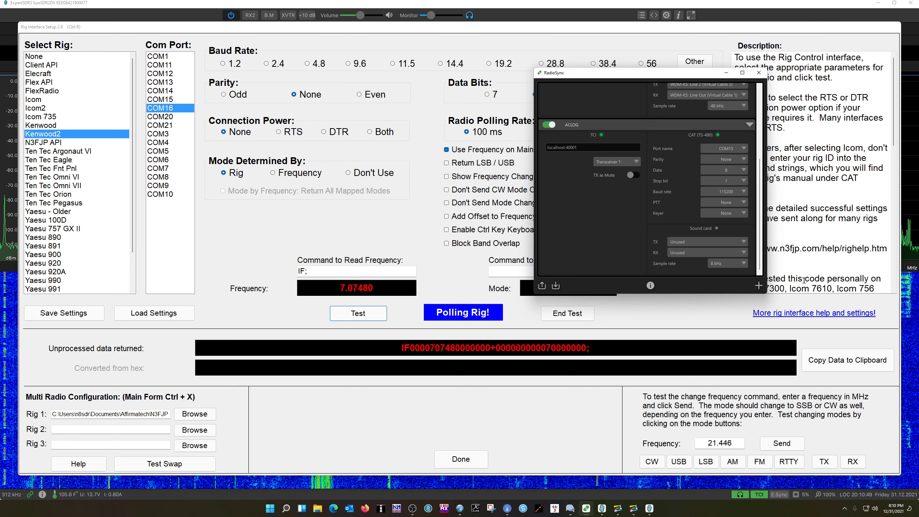